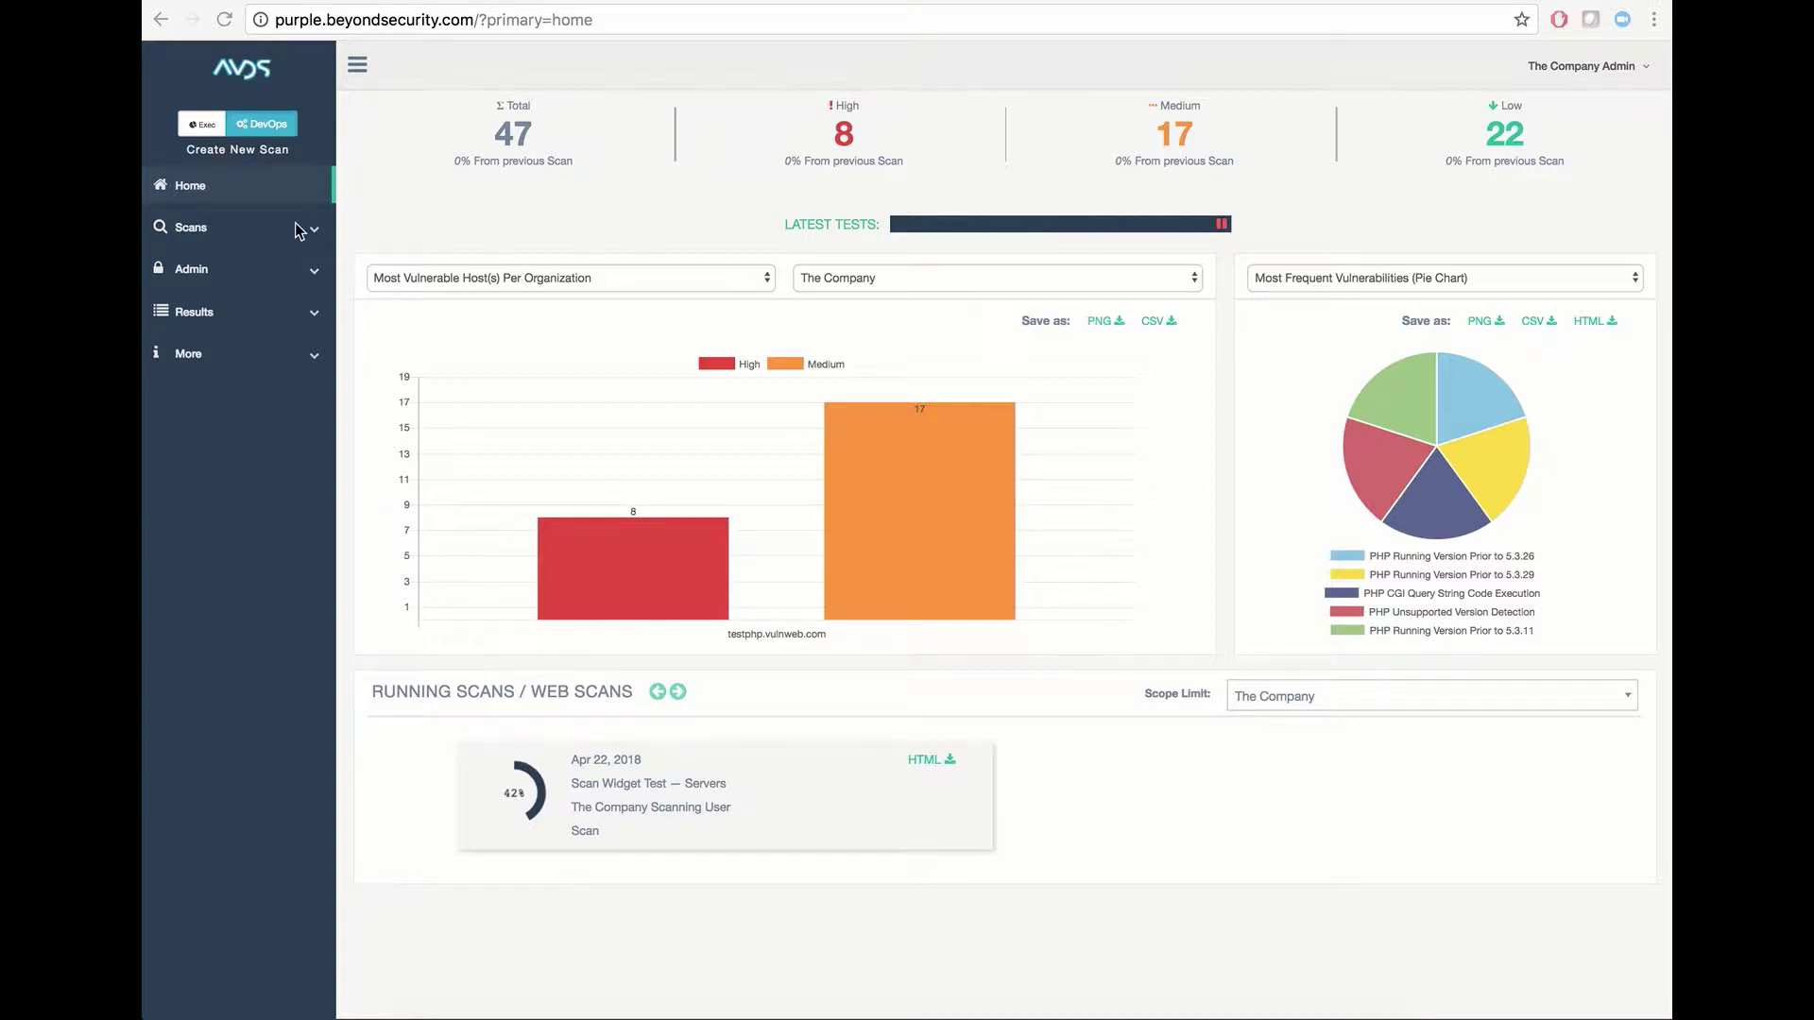
# Step: Open the Vulnerability Scan Summary results for The Company from the Results menu
pyautogui.click(220, 326)
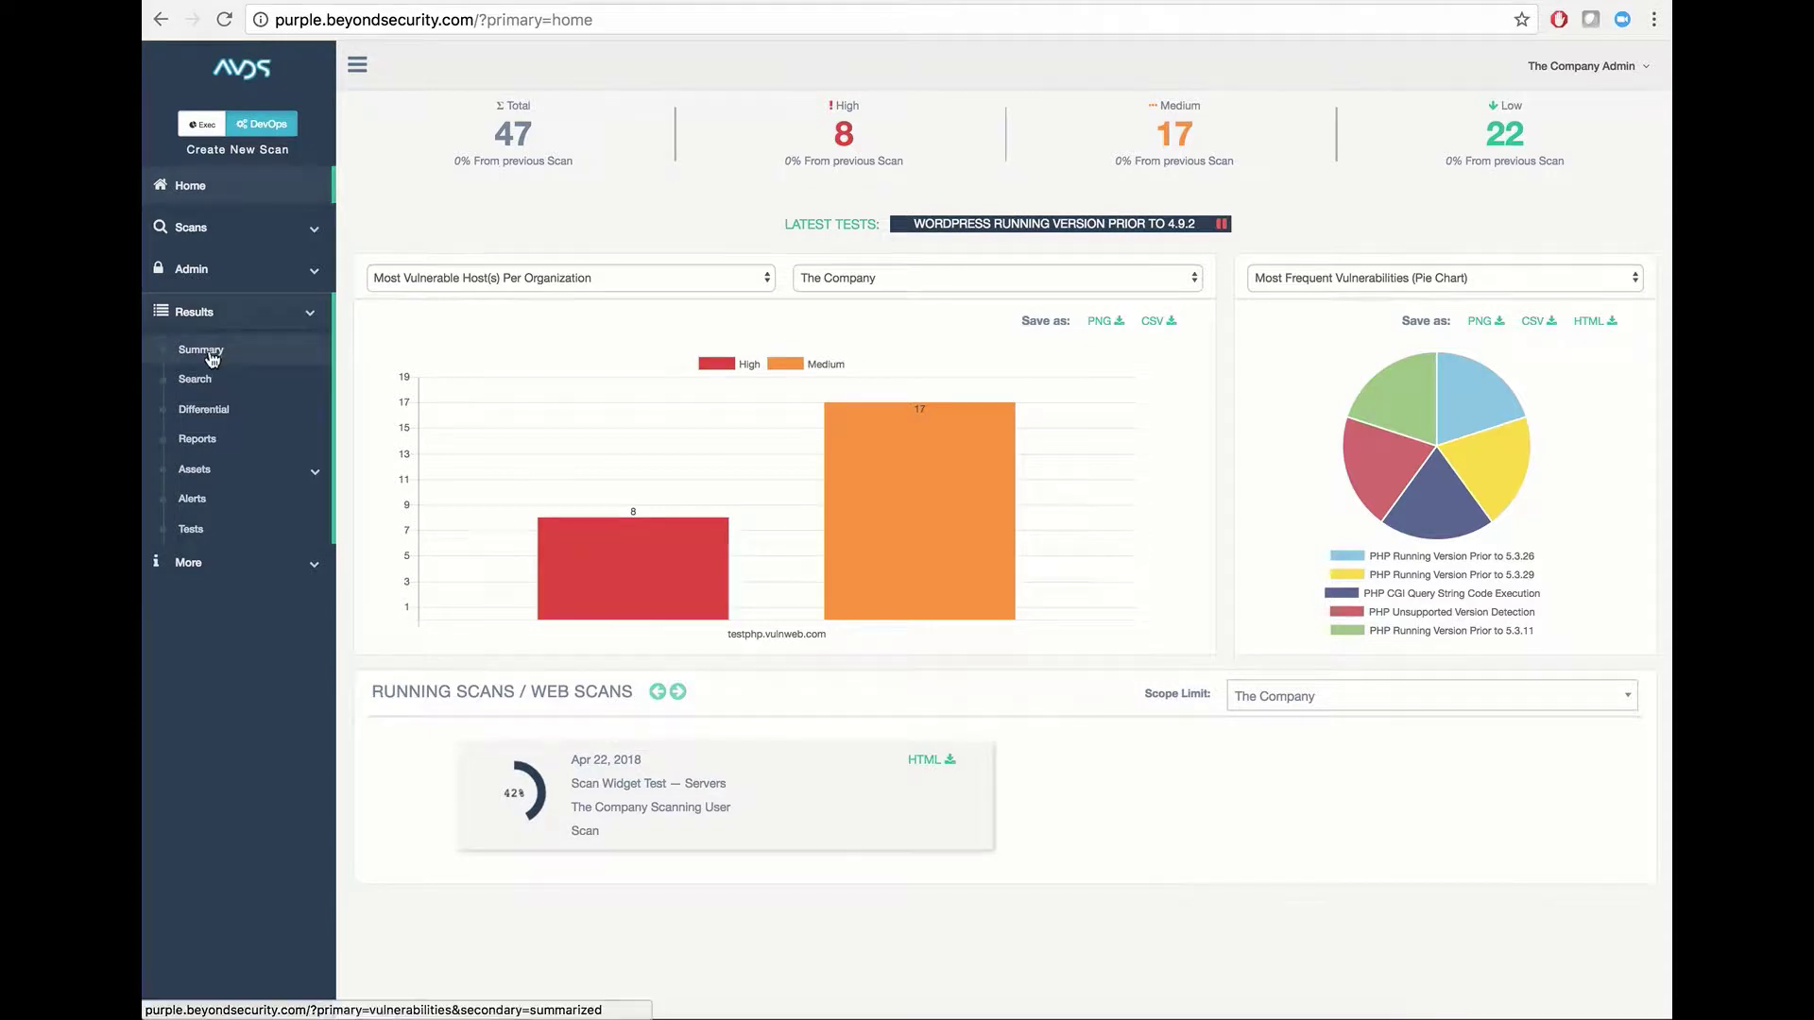
pyautogui.click(201, 352)
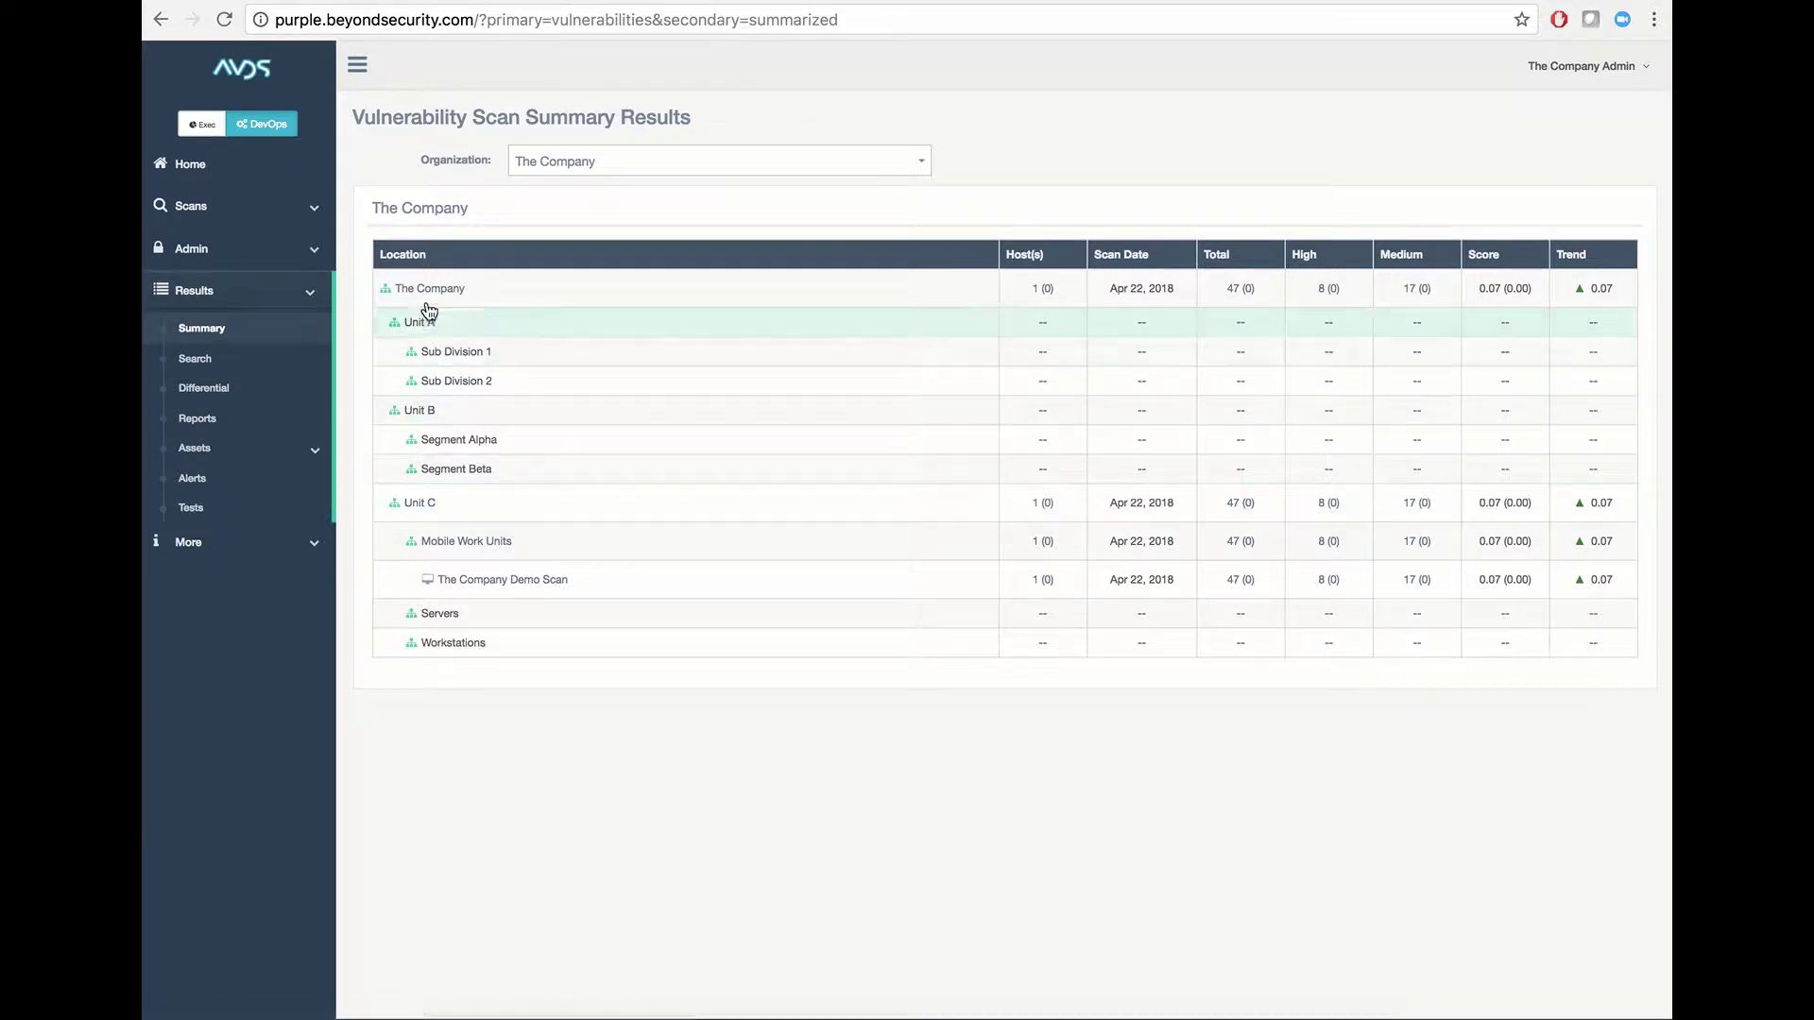
pyautogui.click(455, 583)
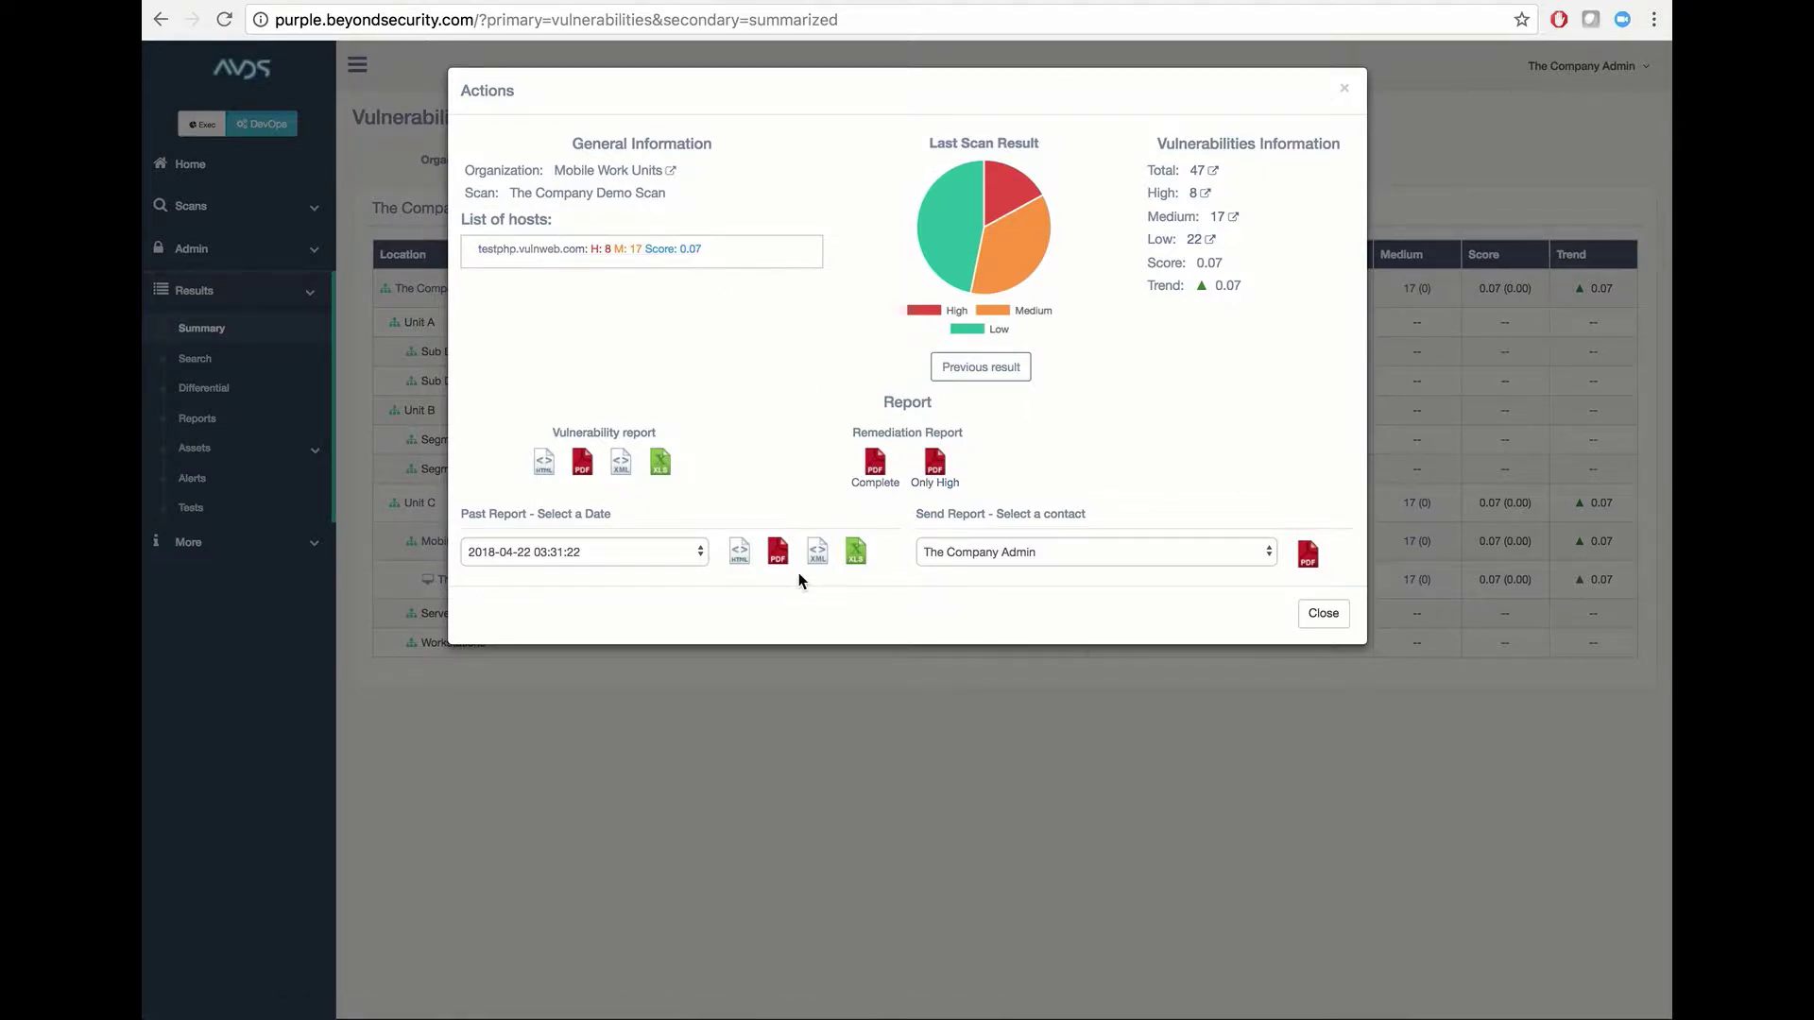
pyautogui.click(646, 560)
pyautogui.click(648, 559)
pyautogui.click(651, 560)
pyautogui.click(650, 556)
# Step: Set the report recipient to The Company Admin
pyautogui.click(1000, 562)
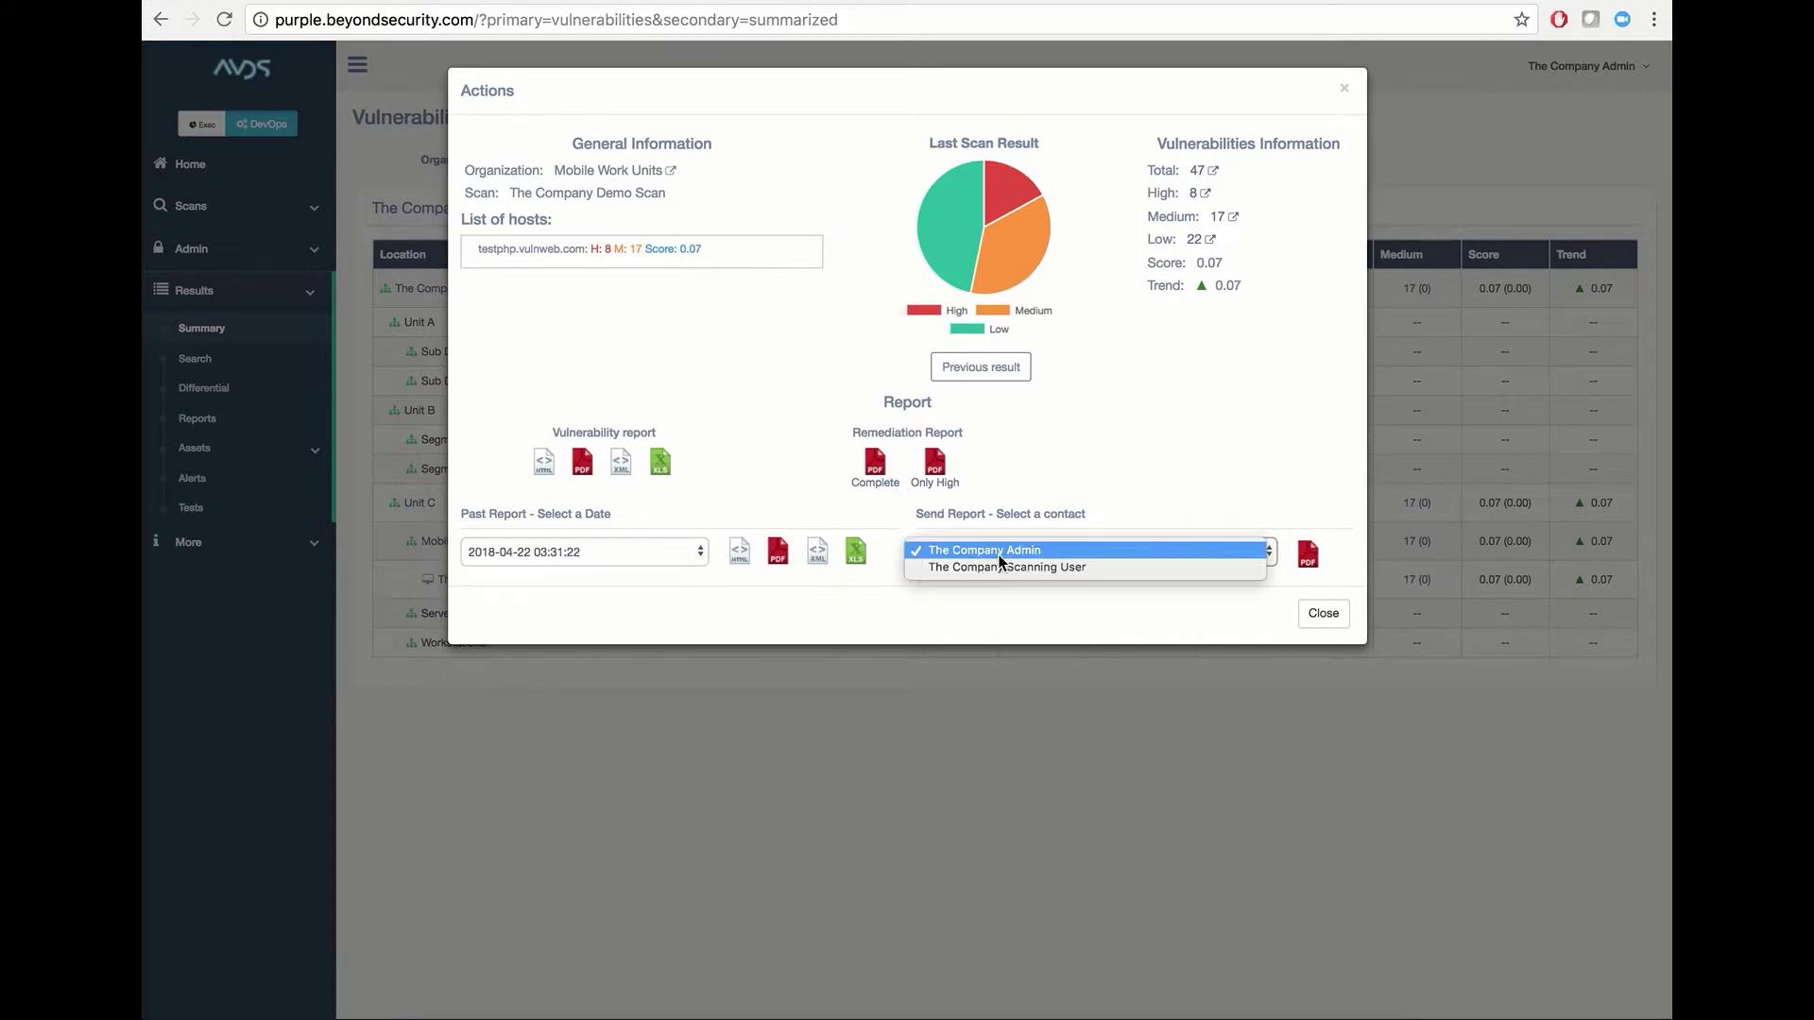
pyautogui.click(1001, 567)
pyautogui.click(1000, 552)
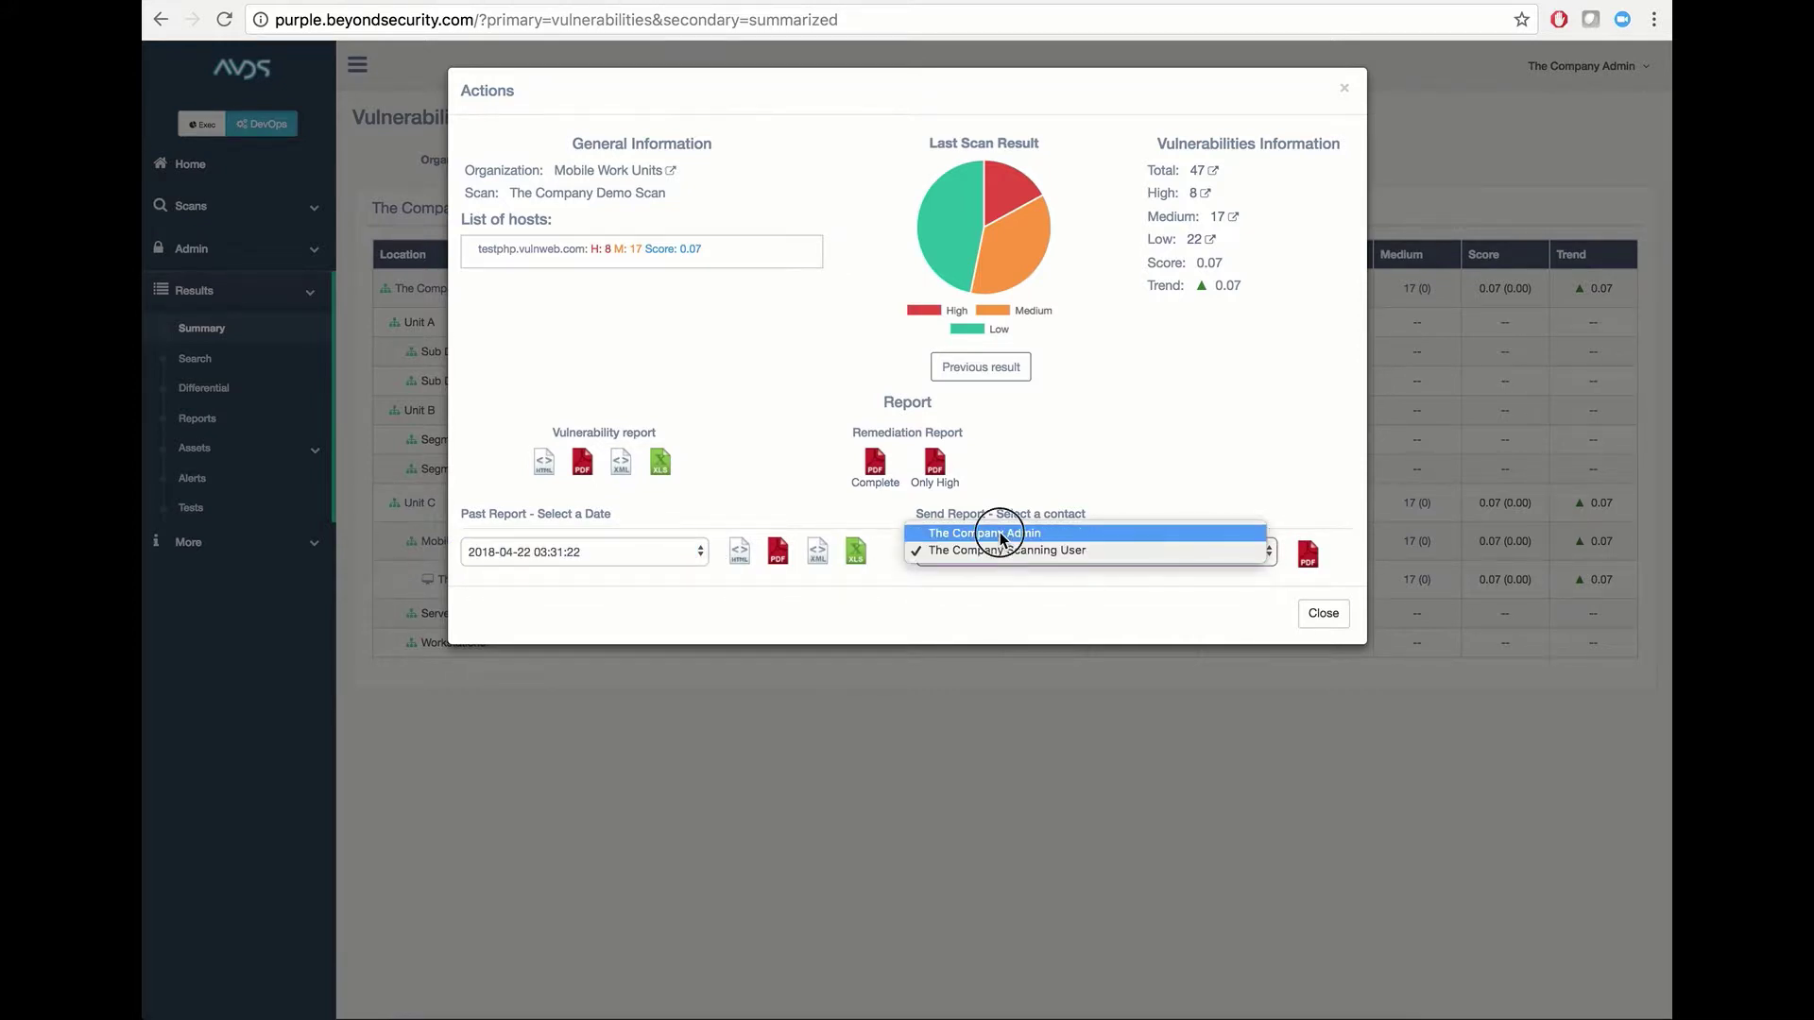
pyautogui.click(1000, 535)
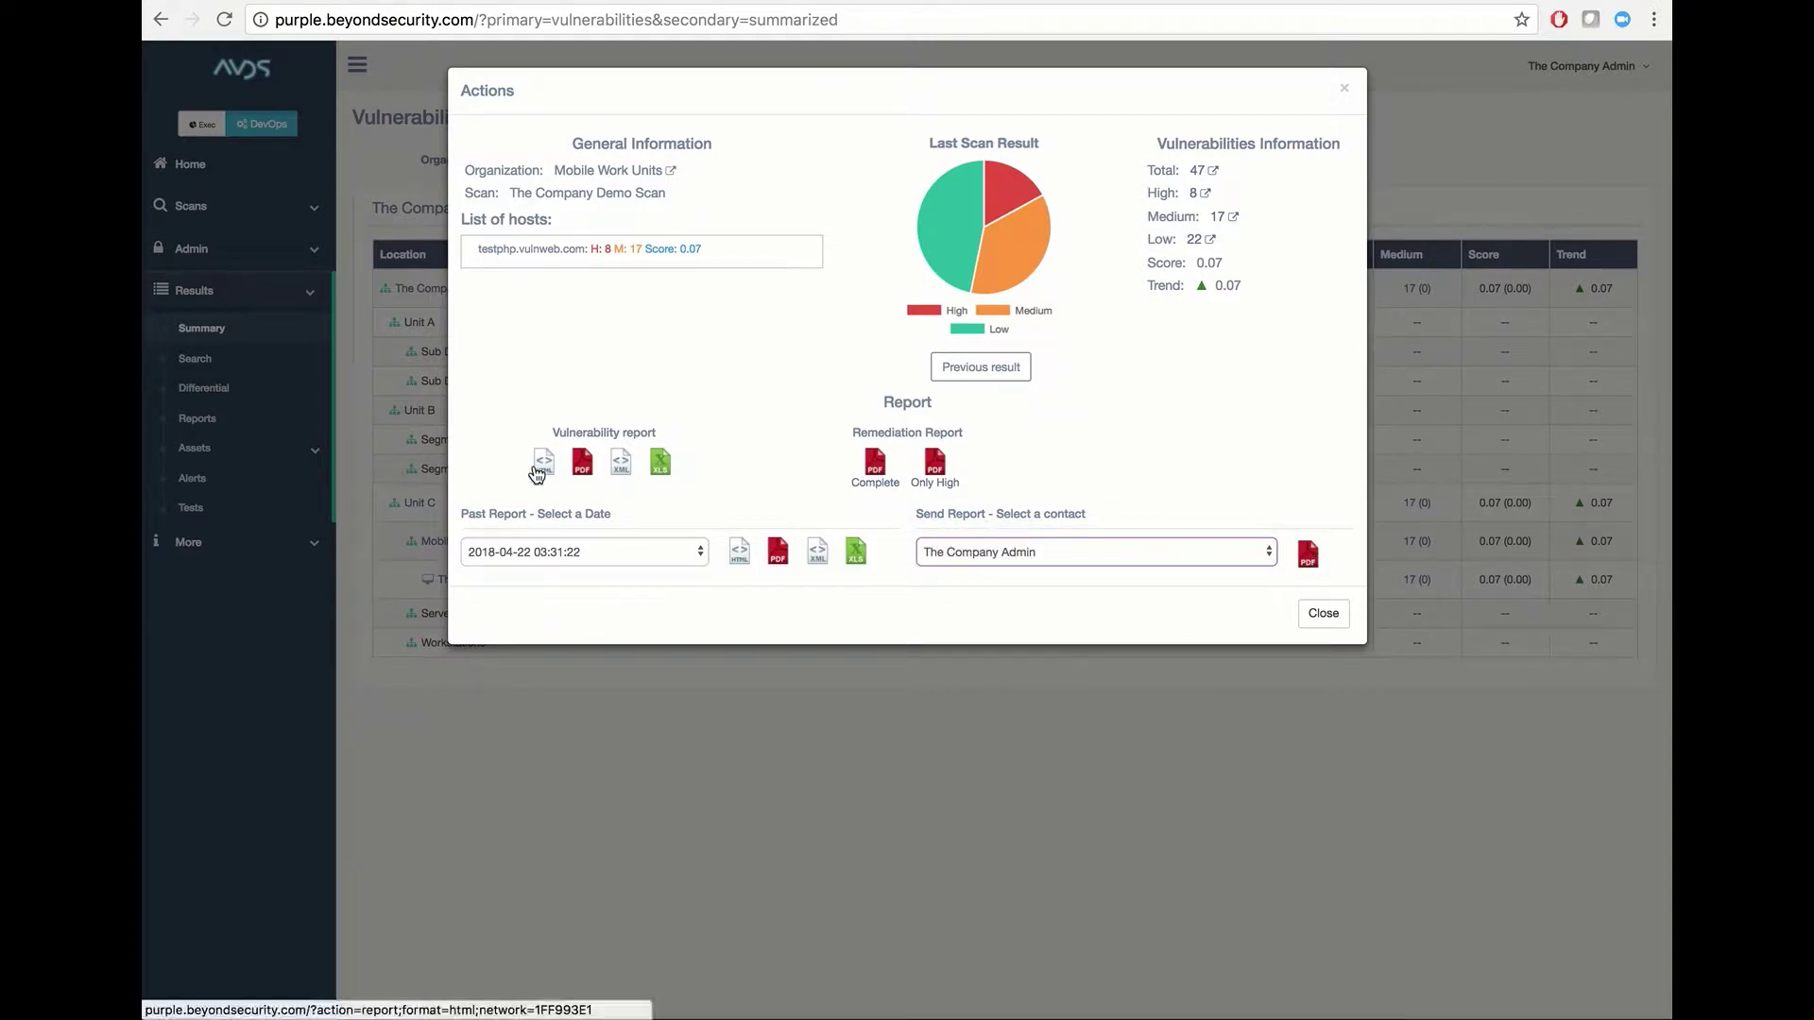
pyautogui.click(484, 724)
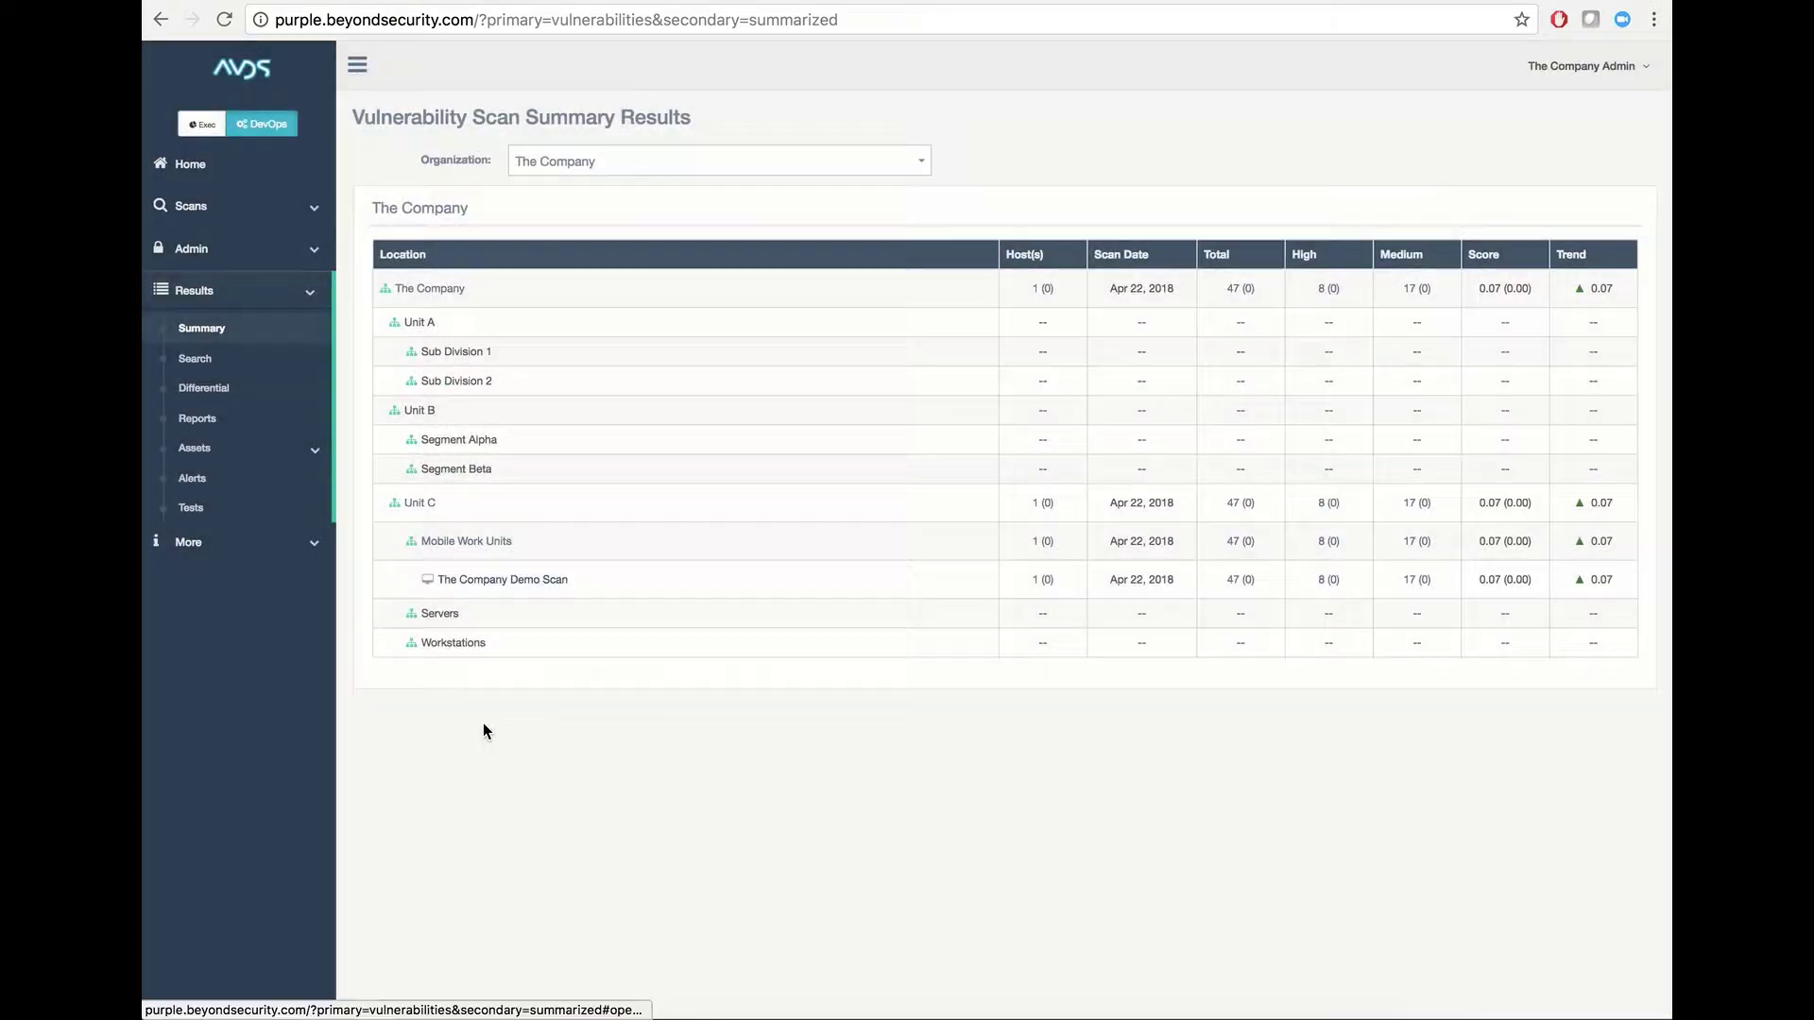
pyautogui.click(476, 547)
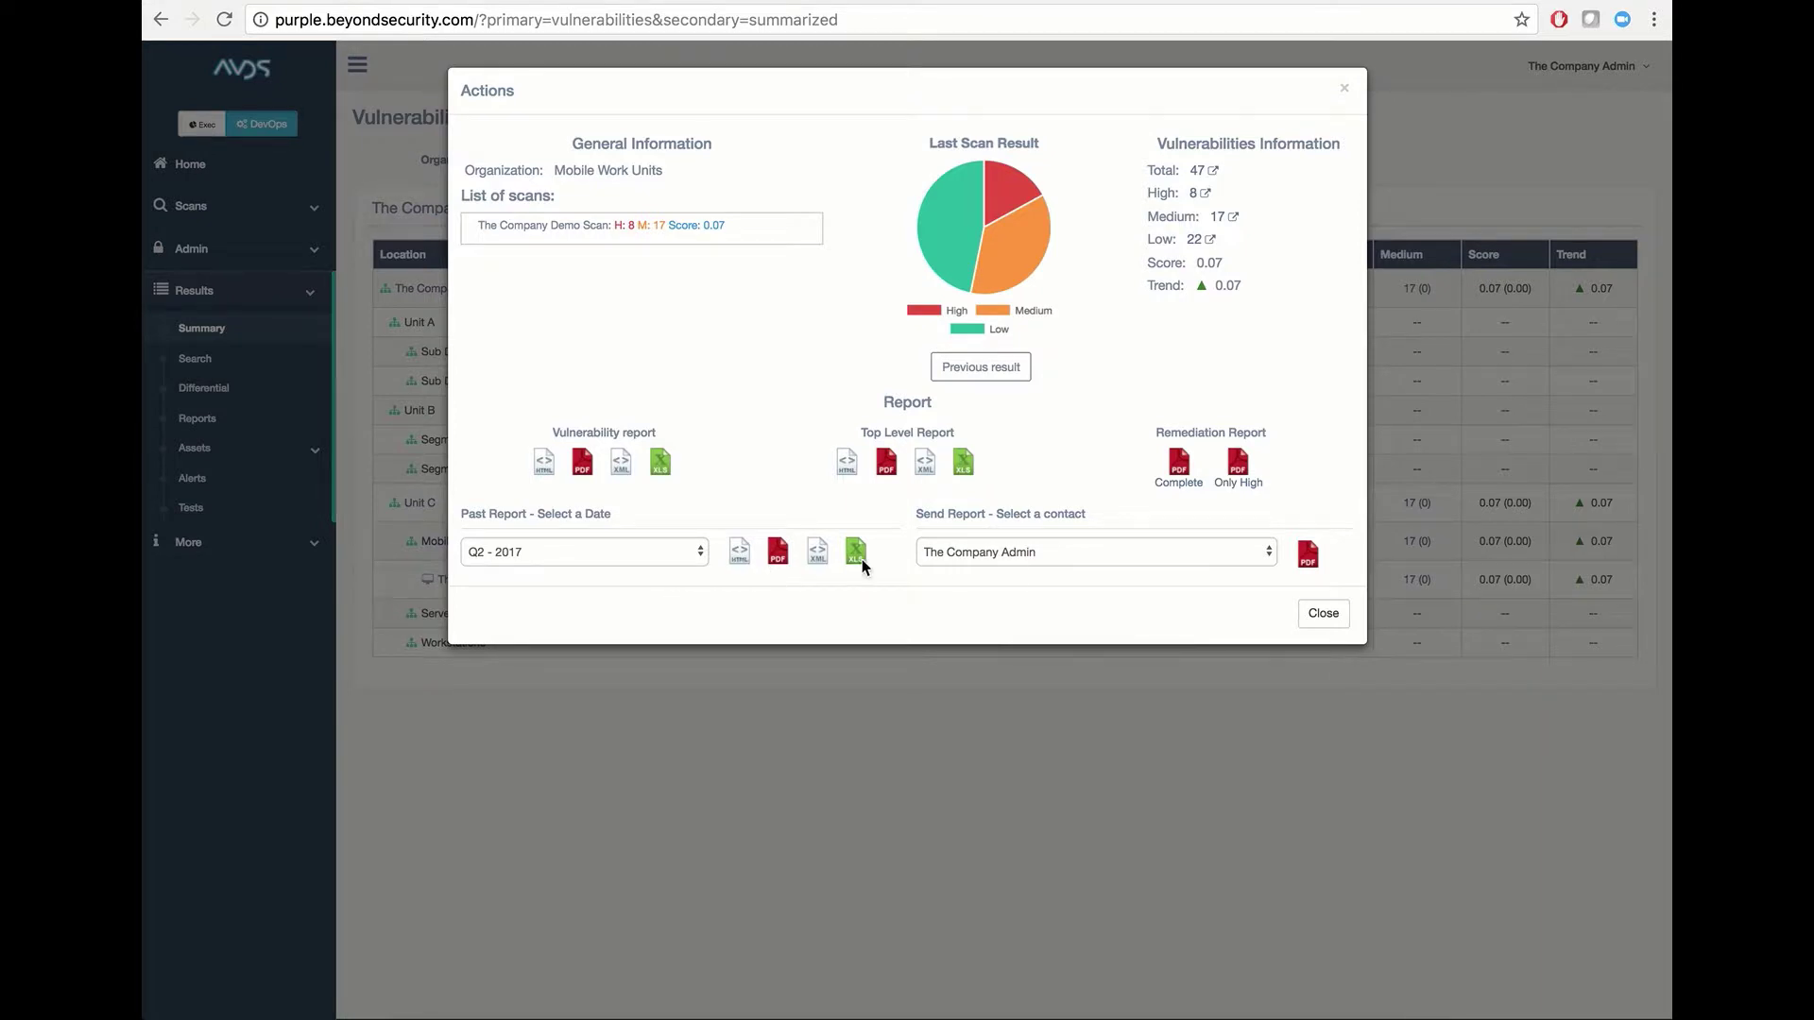
pyautogui.click(955, 555)
pyautogui.click(969, 554)
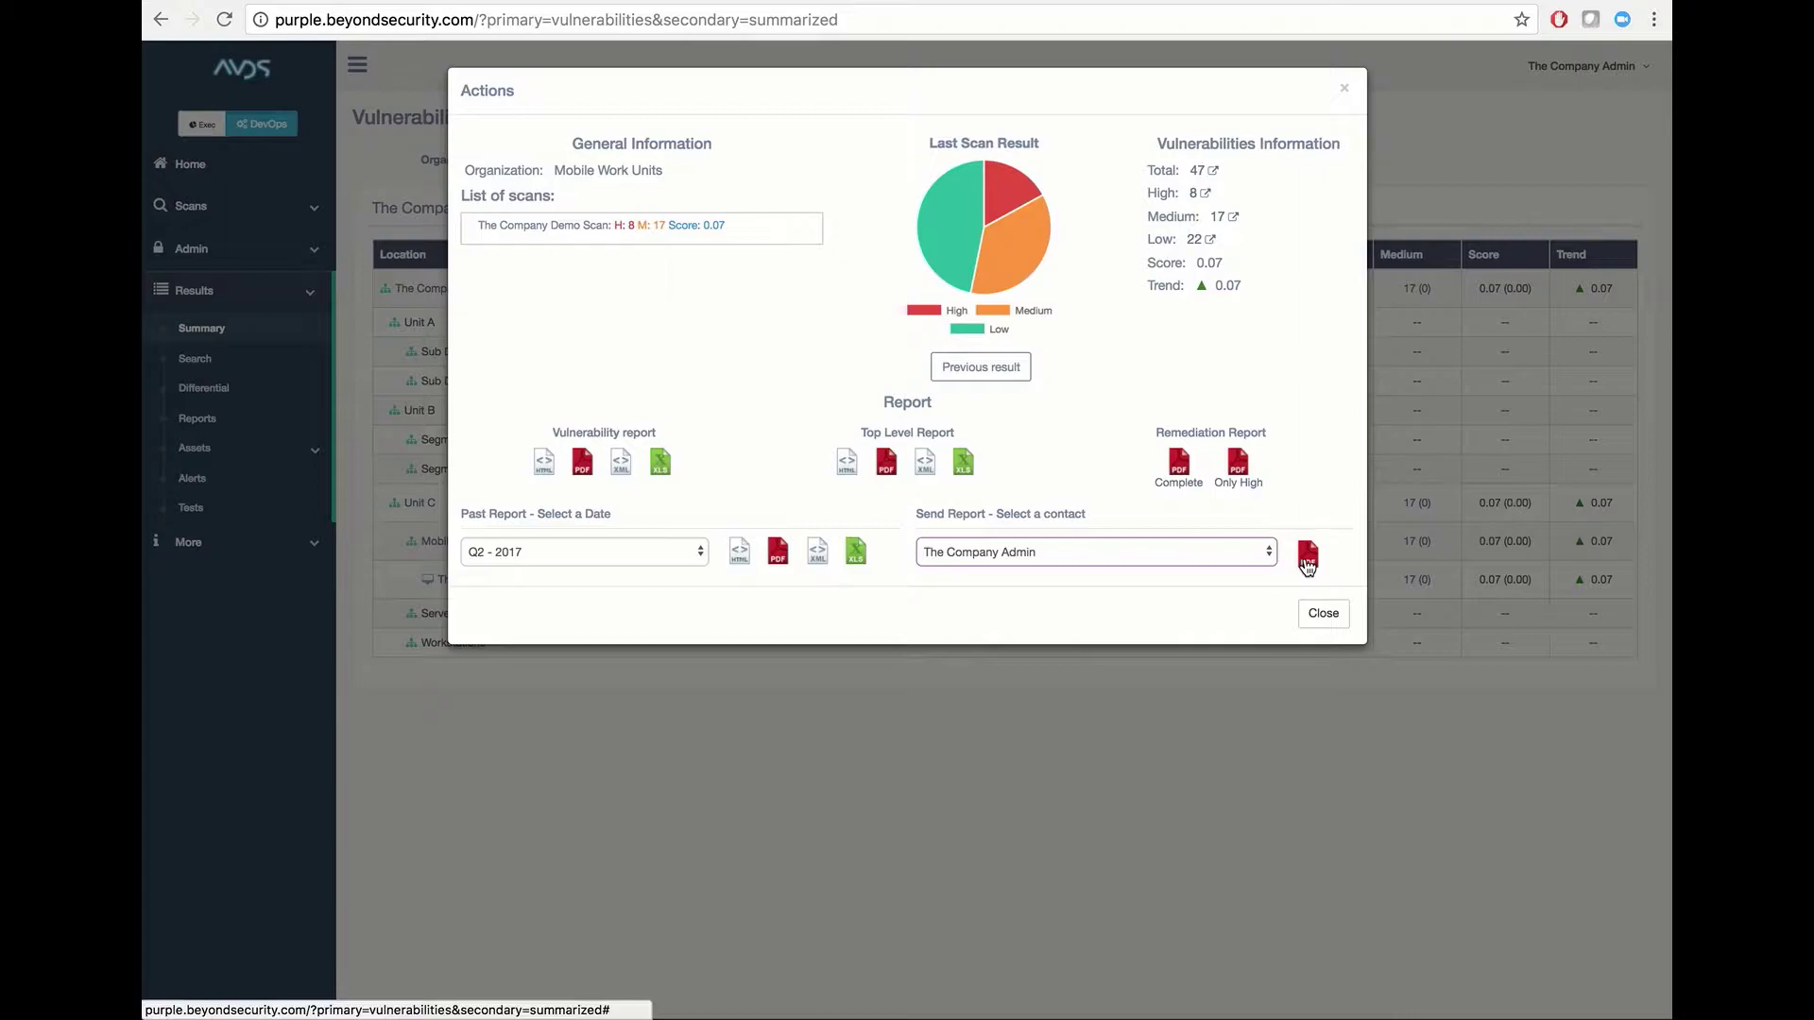
pyautogui.click(1309, 610)
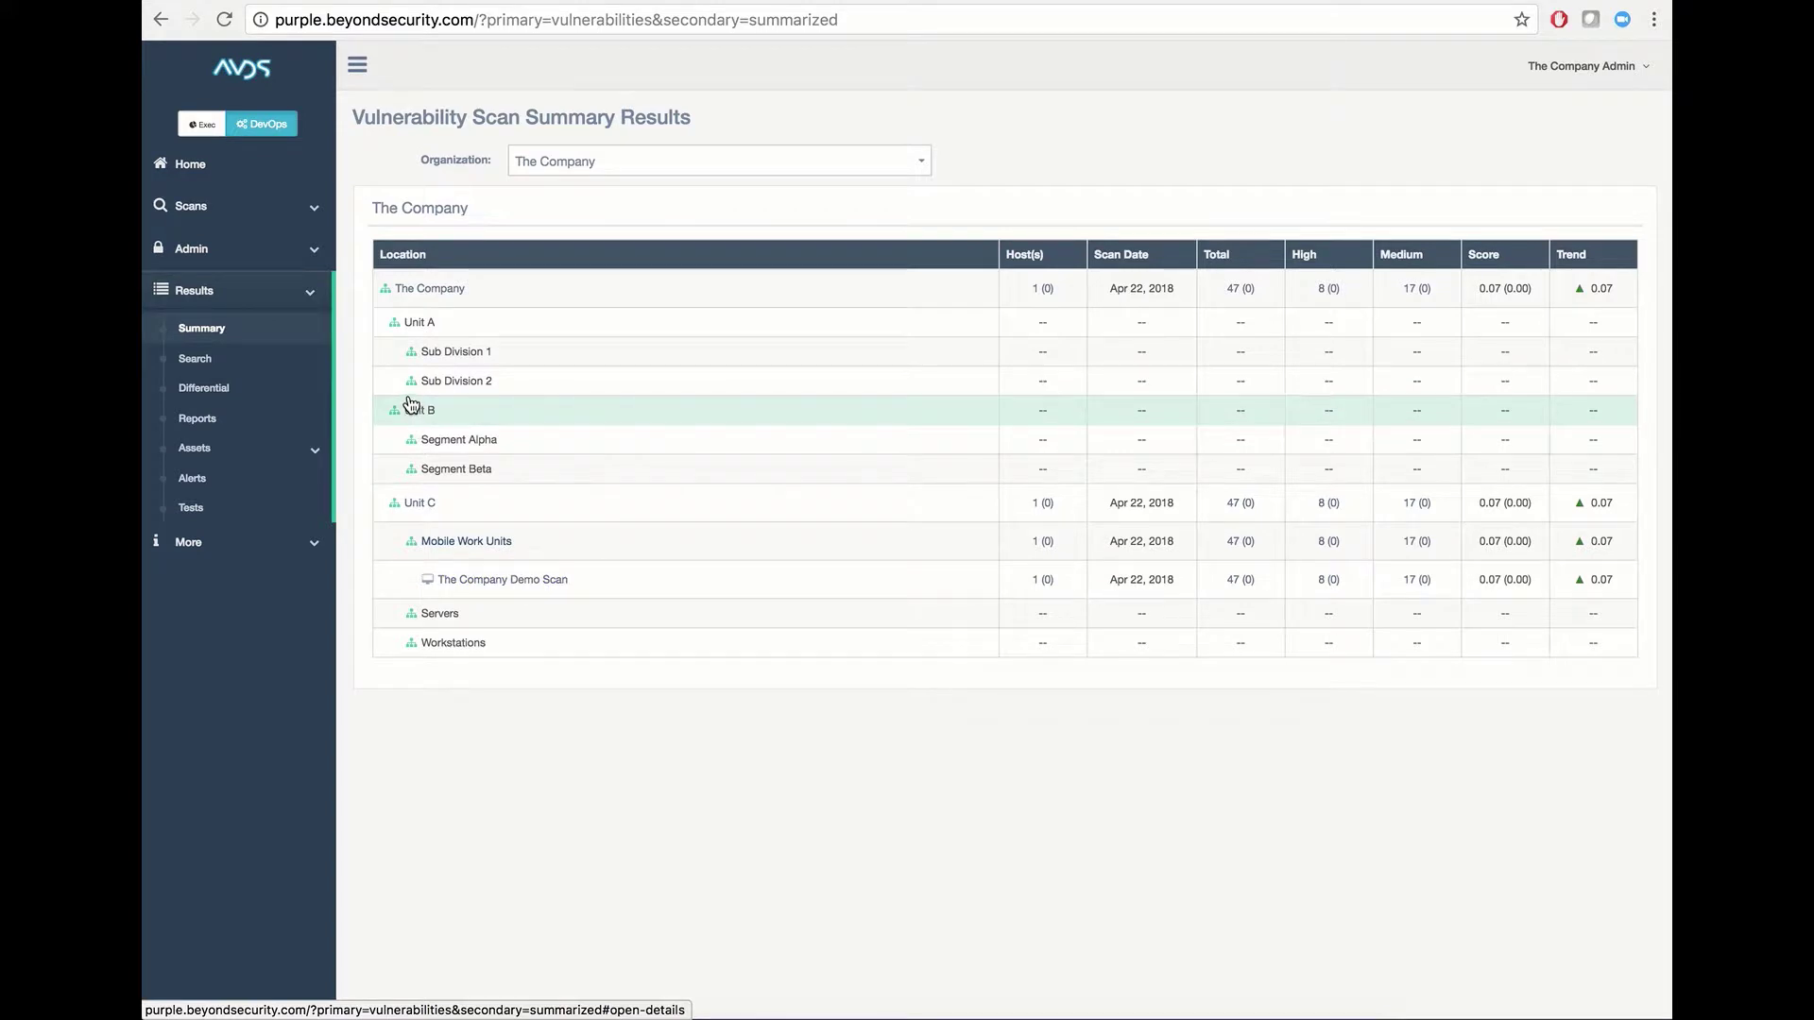
# Step: Toggle Exec/DevOps view, then go to Results > Reports to reach the empty Report Download page
pyautogui.click(201, 124)
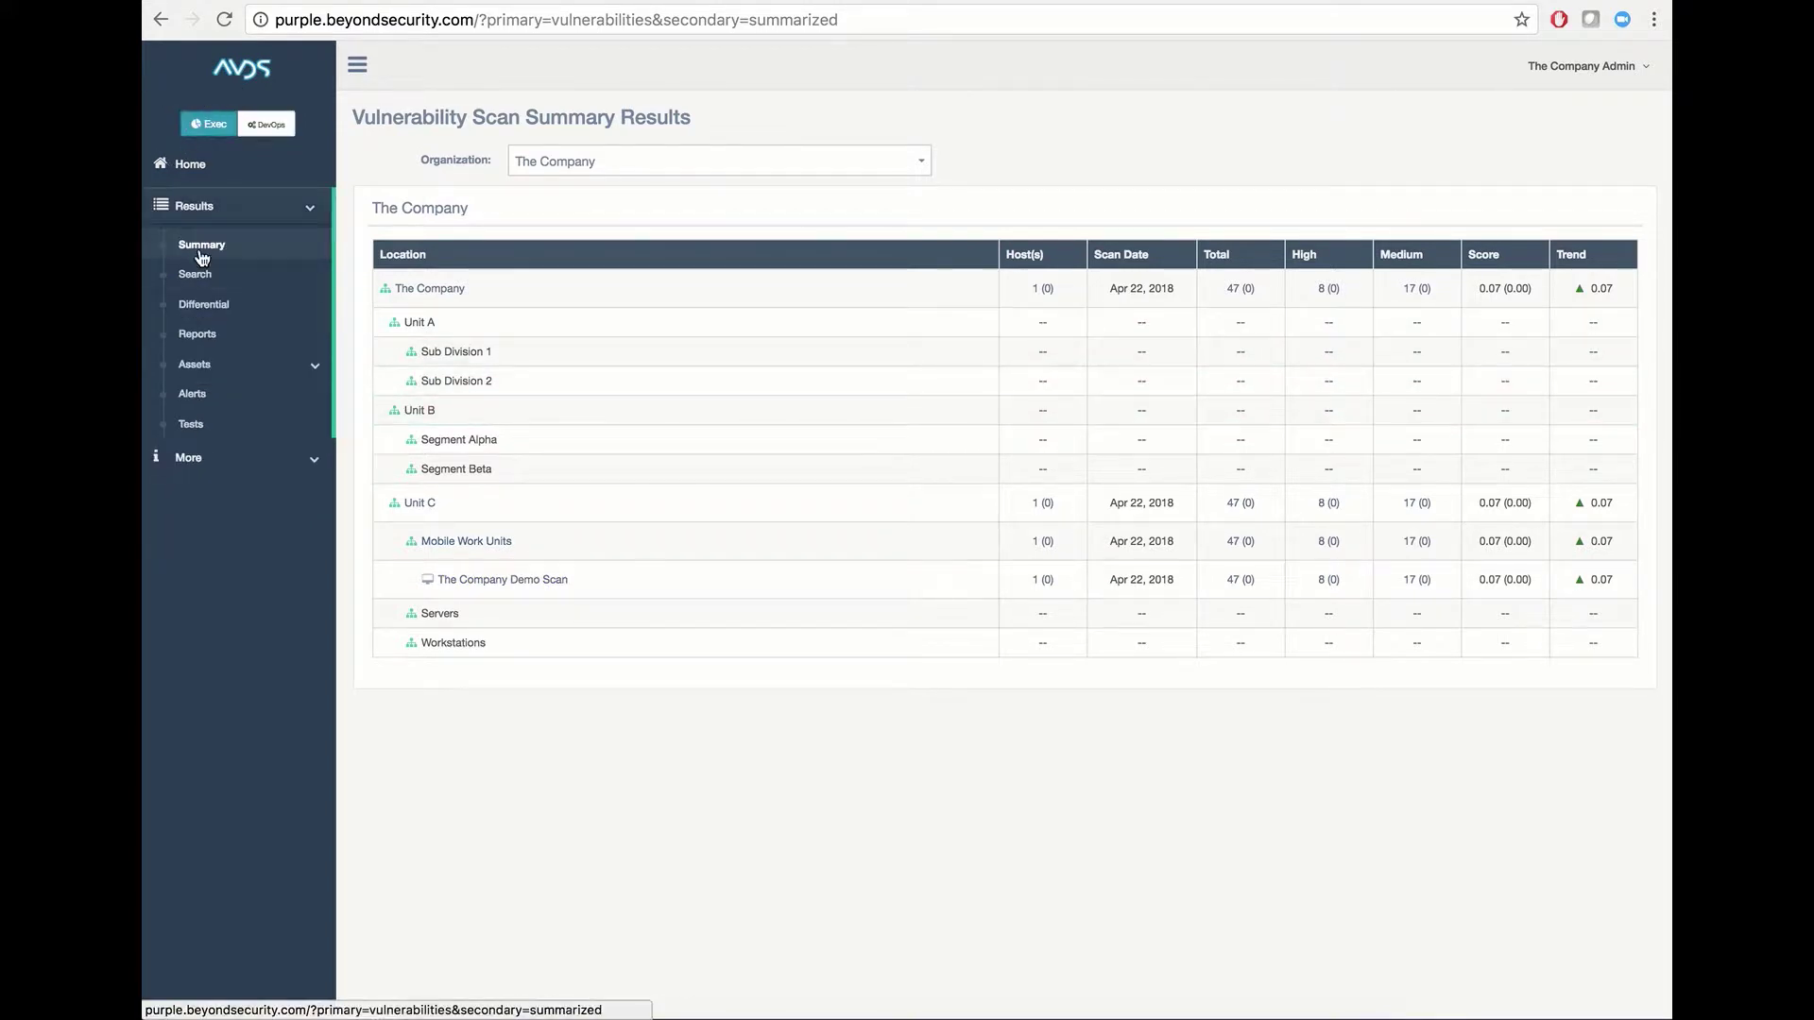
pyautogui.click(257, 120)
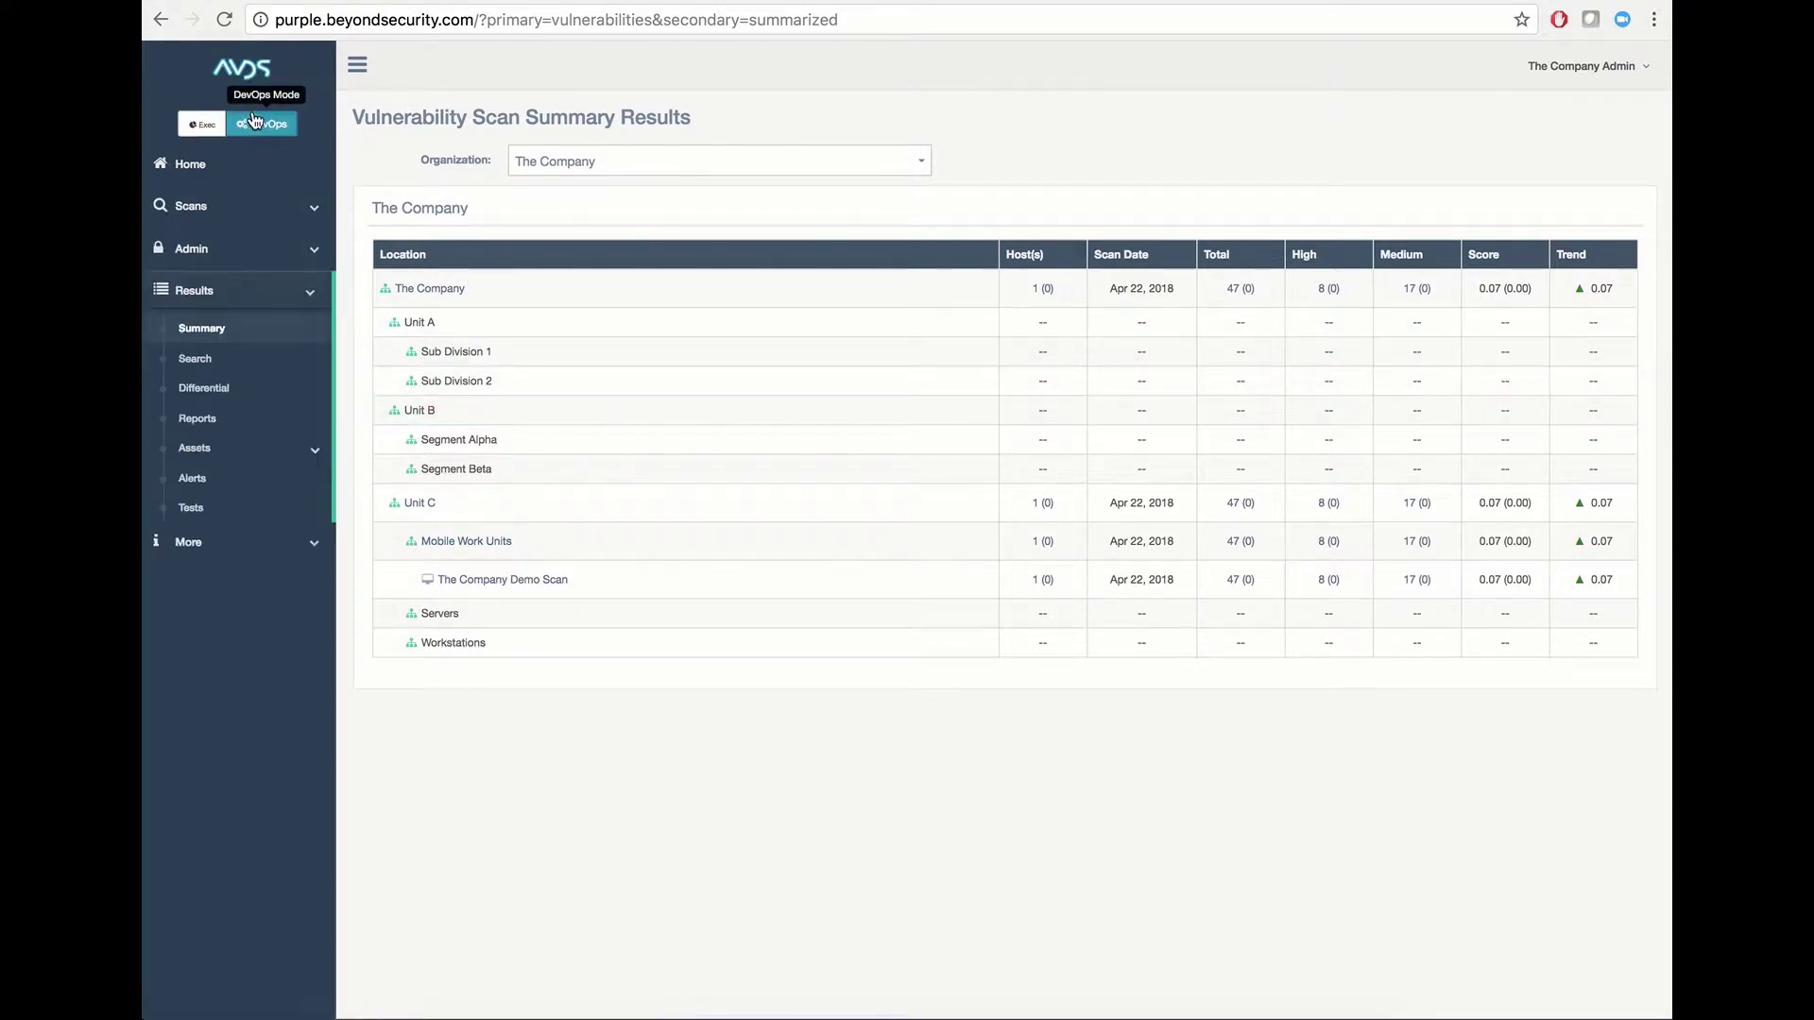
pyautogui.click(204, 295)
pyautogui.click(204, 295)
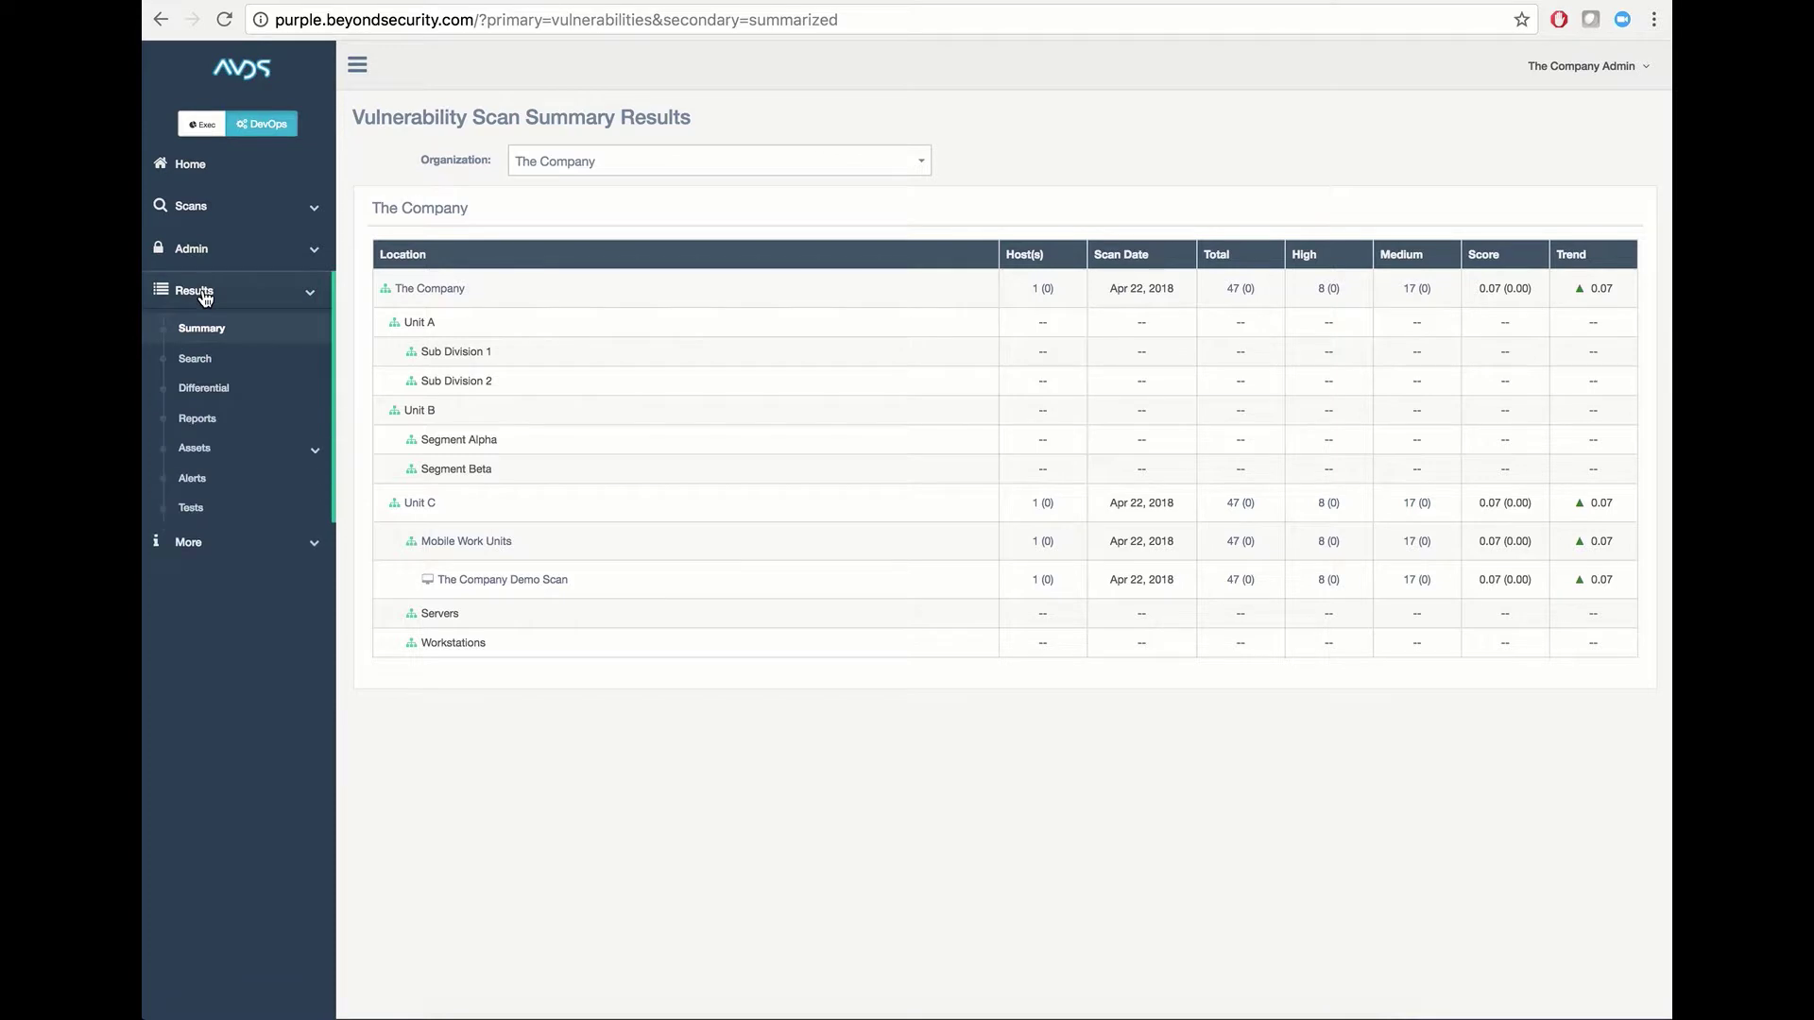
pyautogui.click(196, 419)
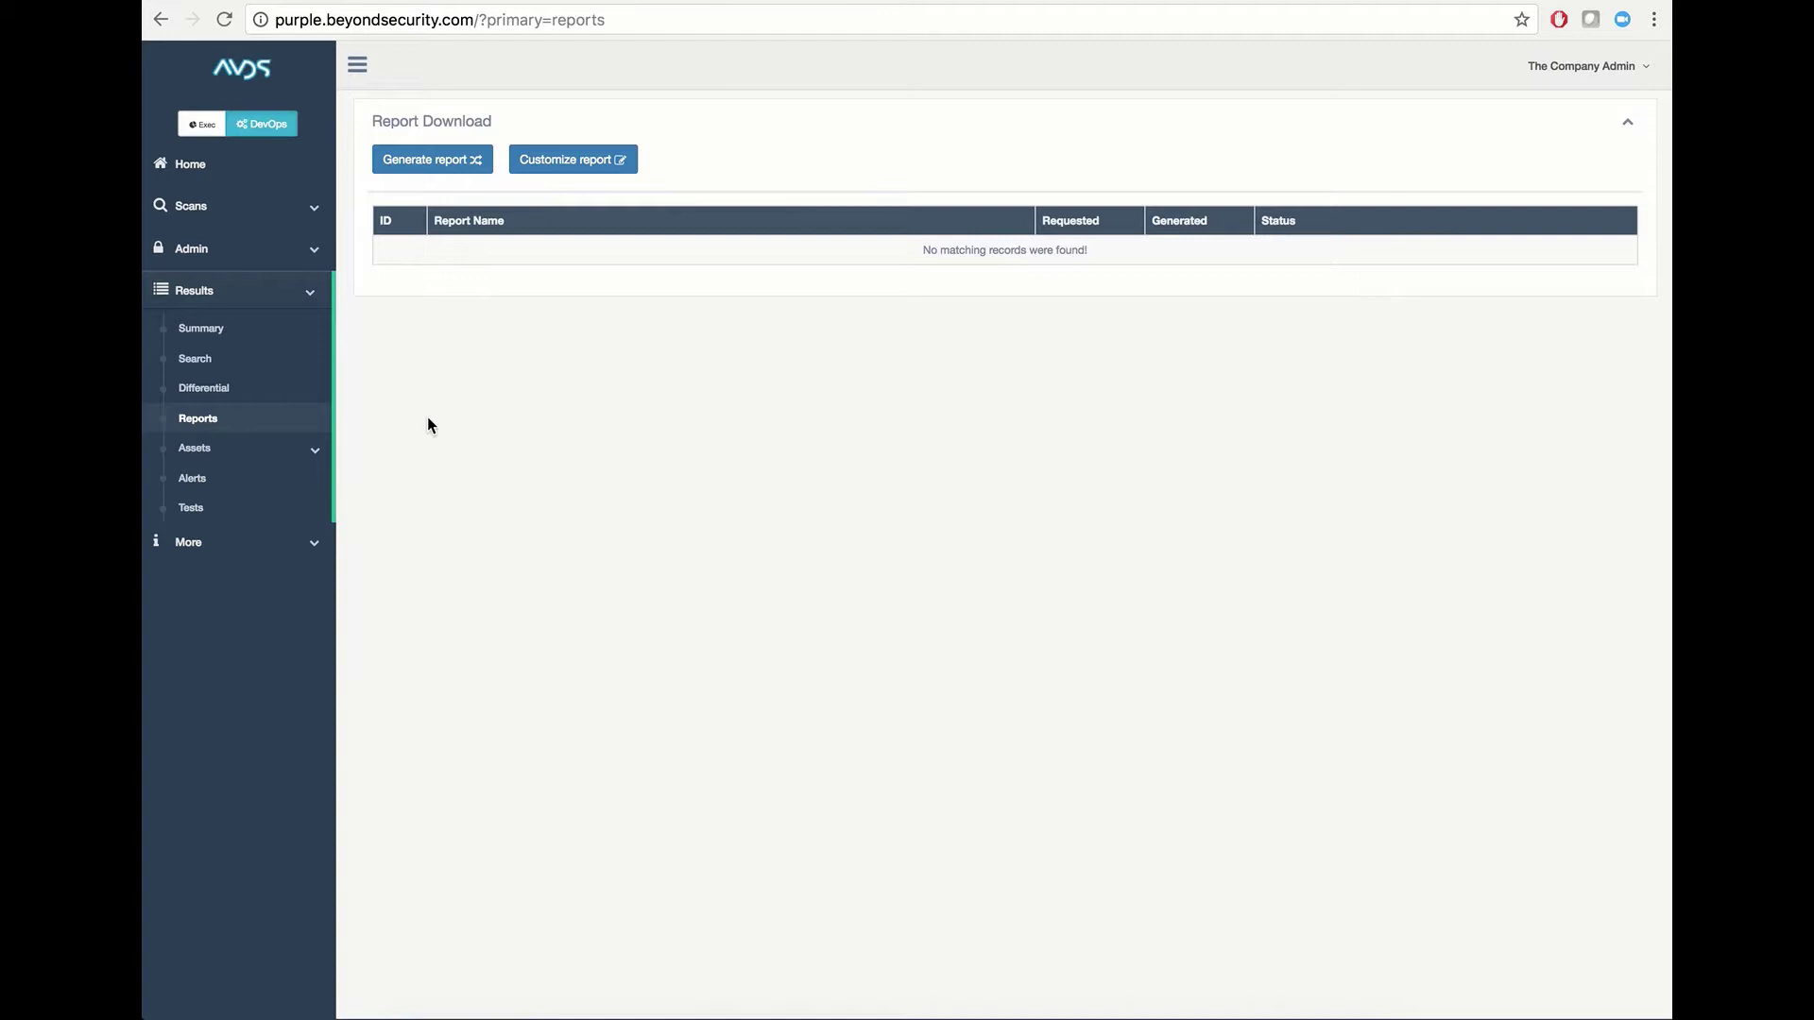
pyautogui.click(438, 172)
pyautogui.click(753, 168)
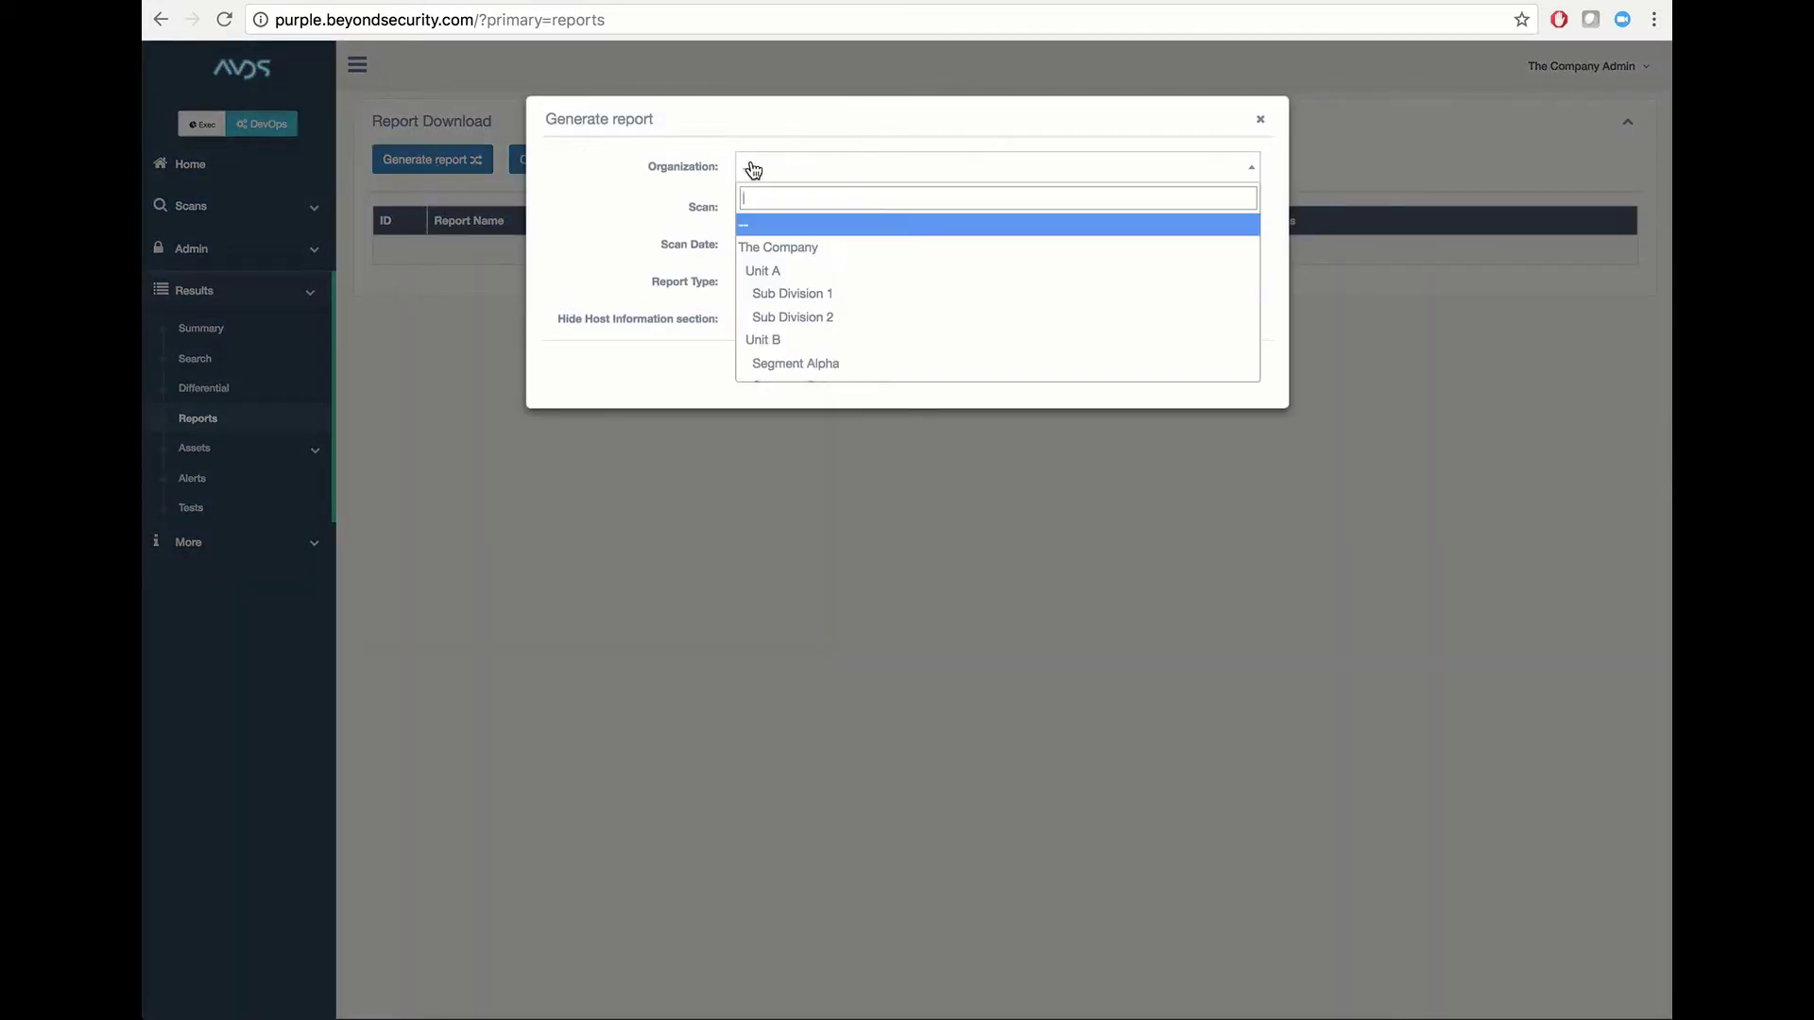
pyautogui.scroll(-3, 794, 271)
pyautogui.click(790, 324)
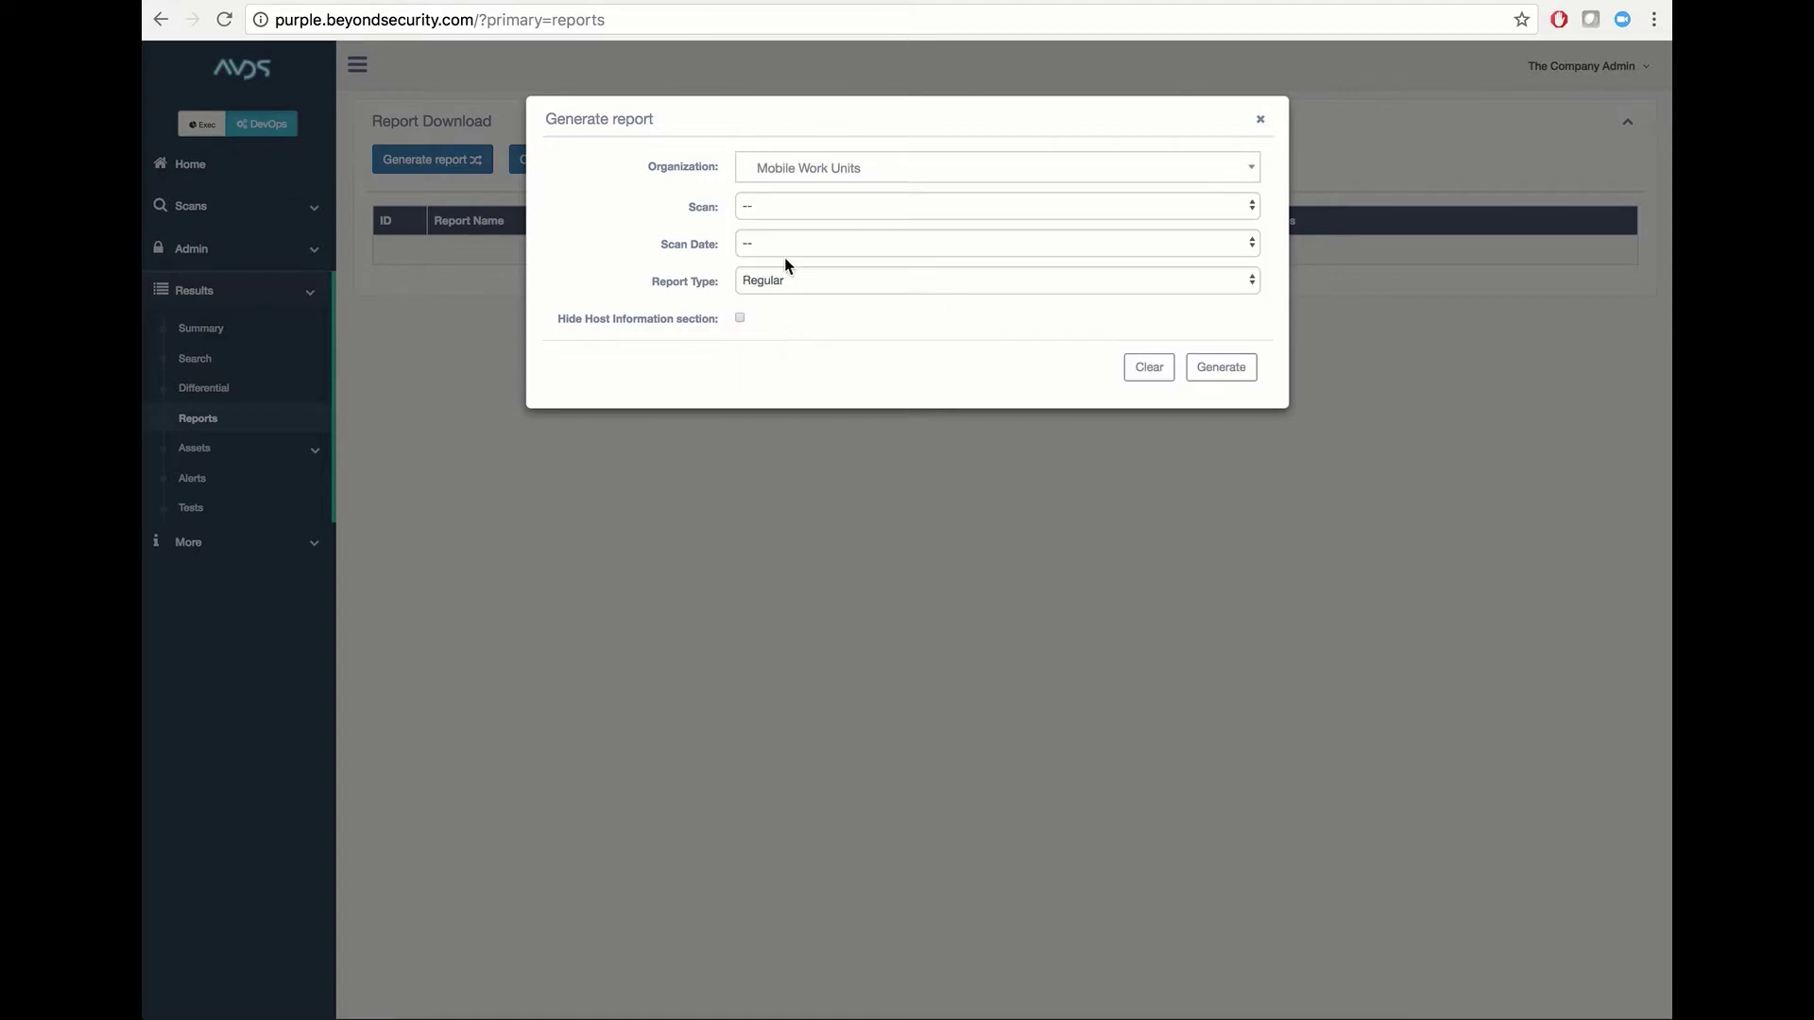
pyautogui.click(786, 209)
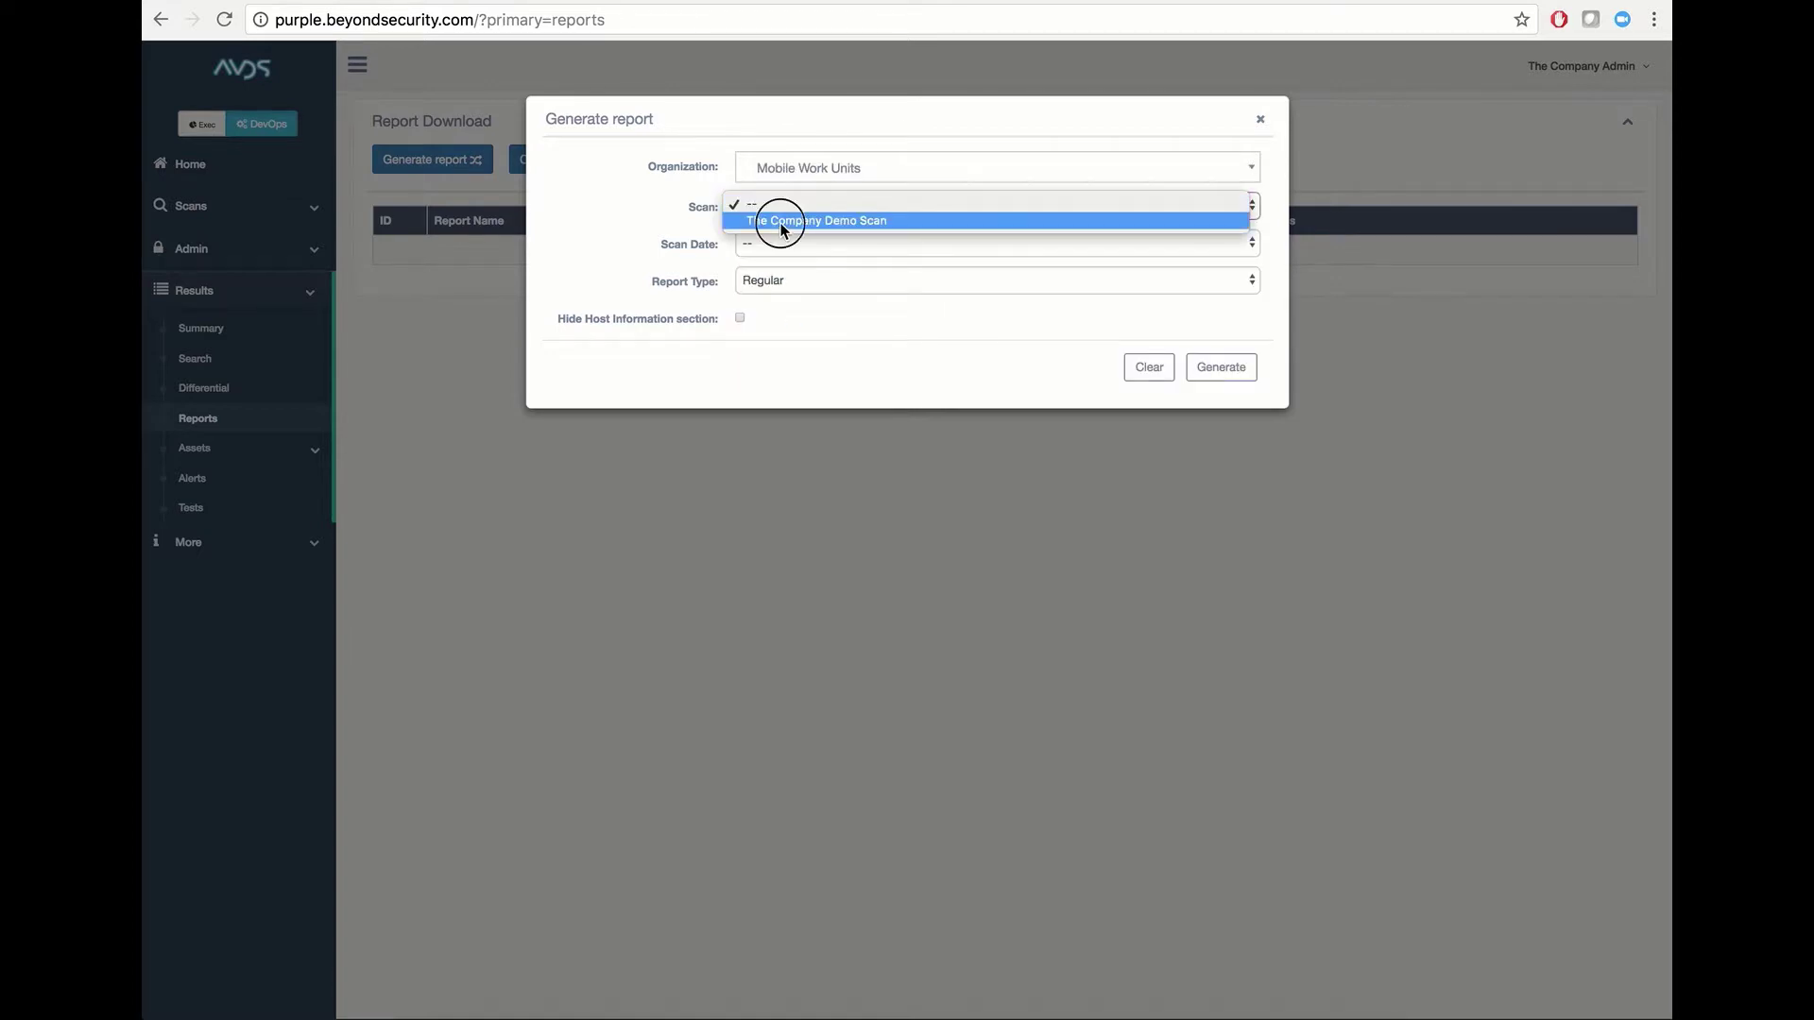
pyautogui.click(780, 227)
pyautogui.click(781, 241)
pyautogui.click(766, 242)
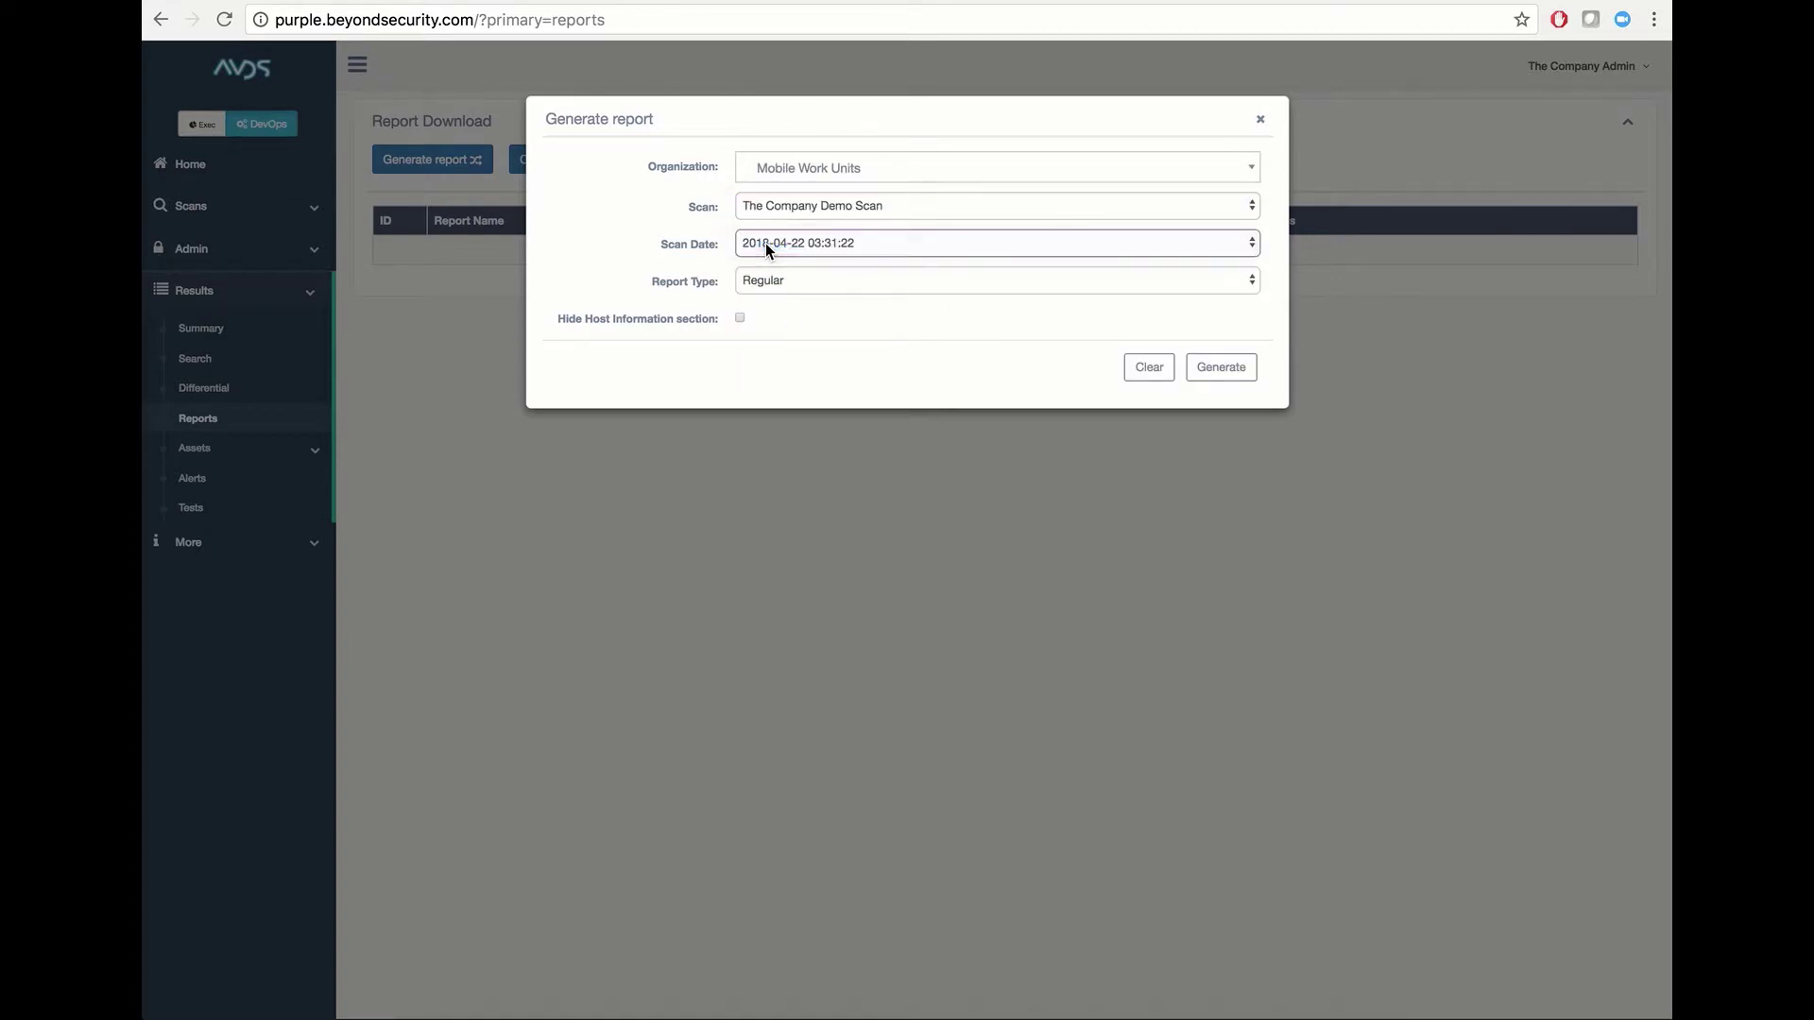
# Step: Choose GDPR as the report type
pyautogui.moveTo(723, 282); pyautogui.dragTo(650, 288)
pyautogui.click(779, 283)
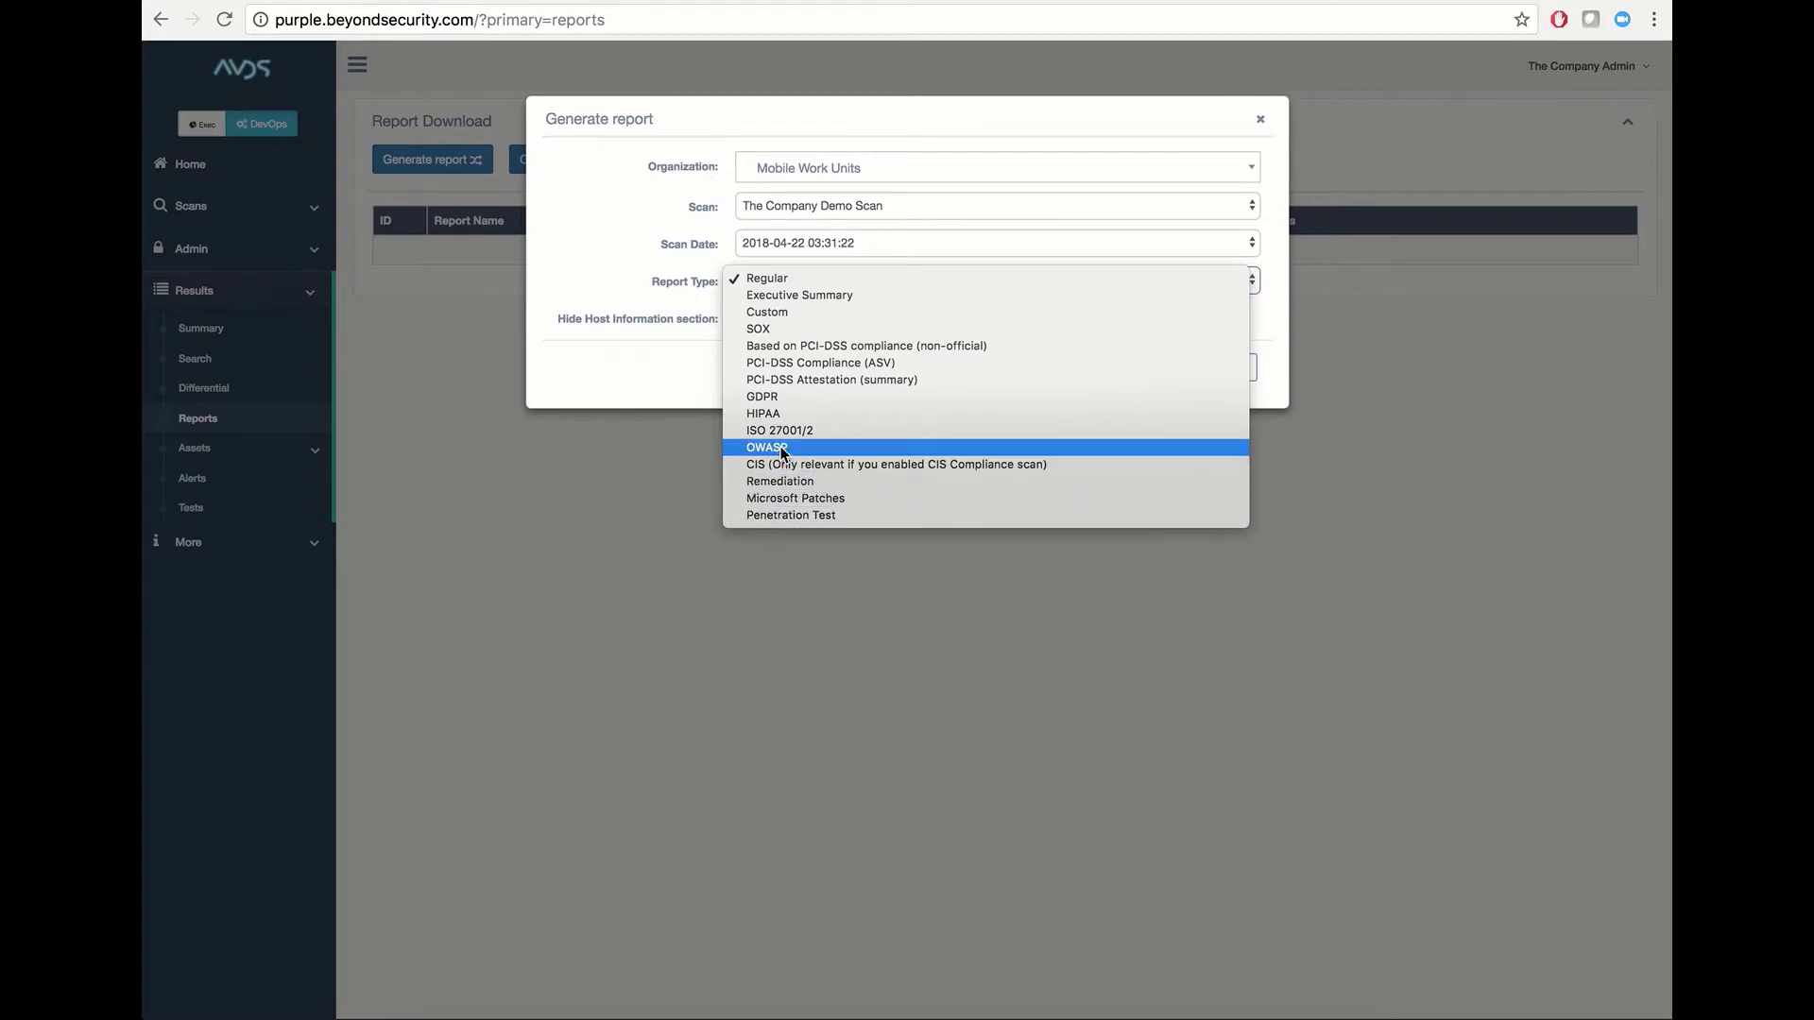
pyautogui.click(771, 397)
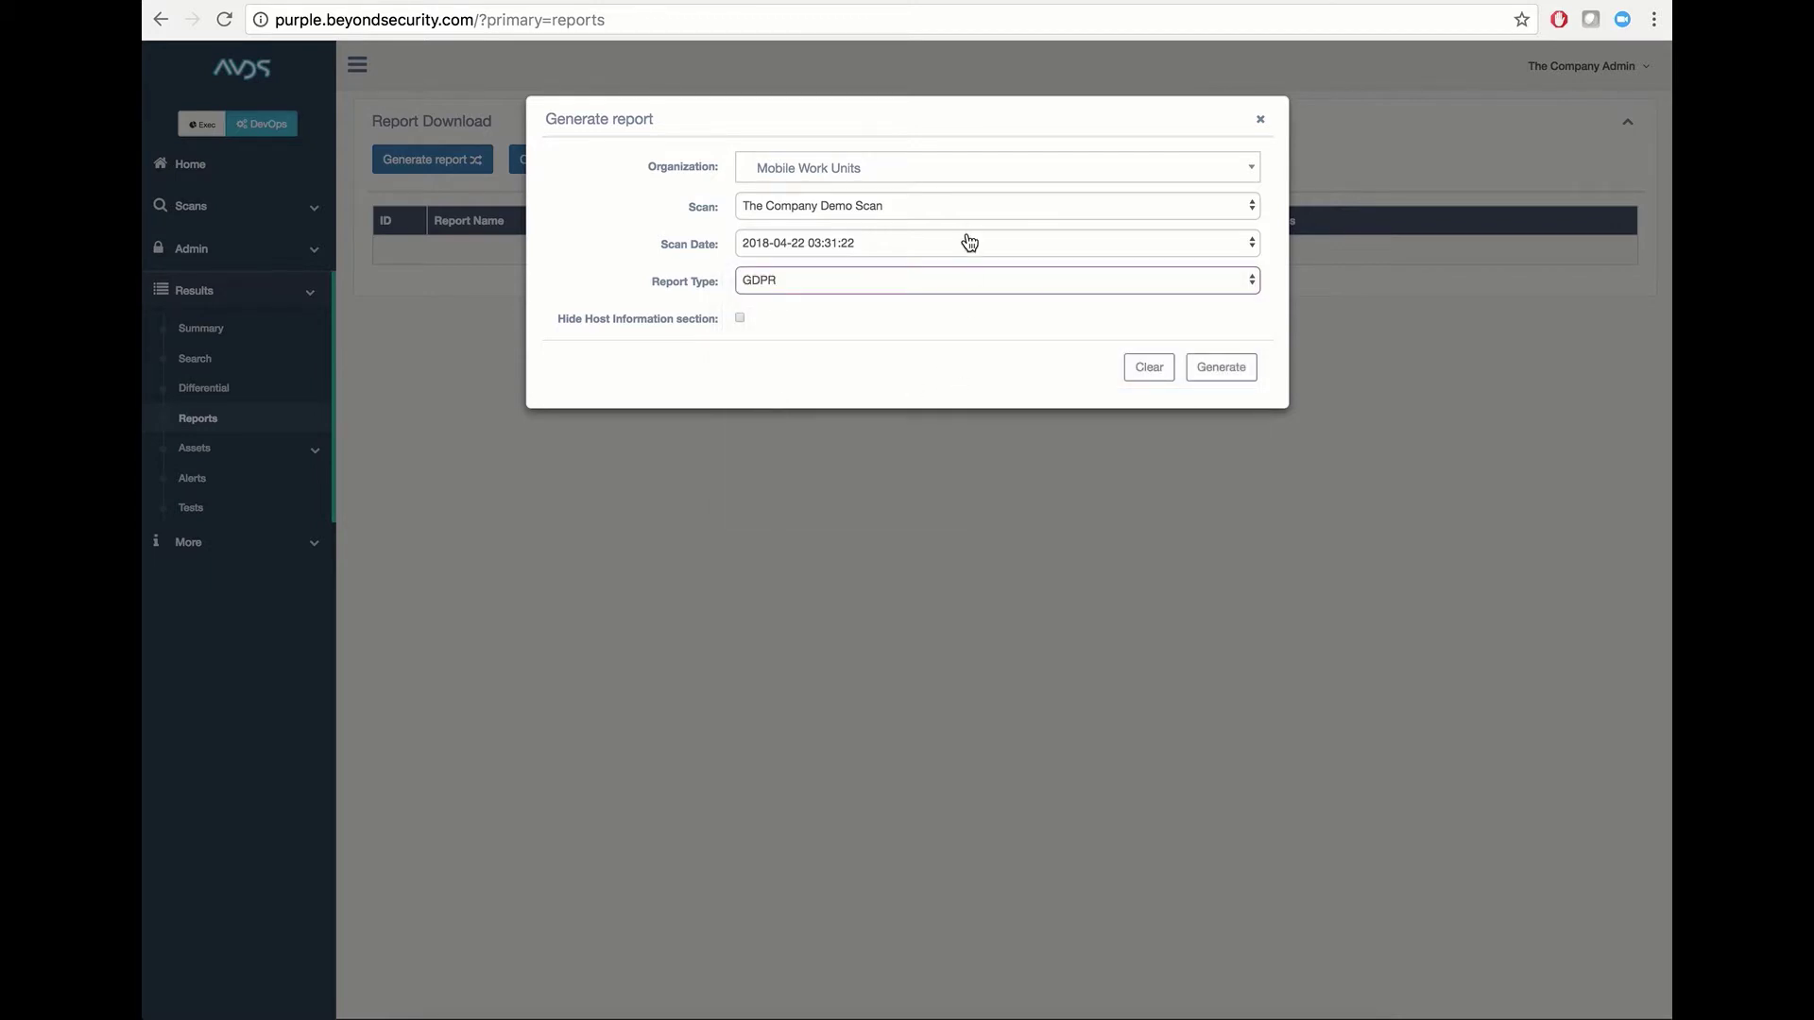
# Step: Generate the GDPR report and check the queued report's full name in its details popover
pyautogui.click(1209, 379)
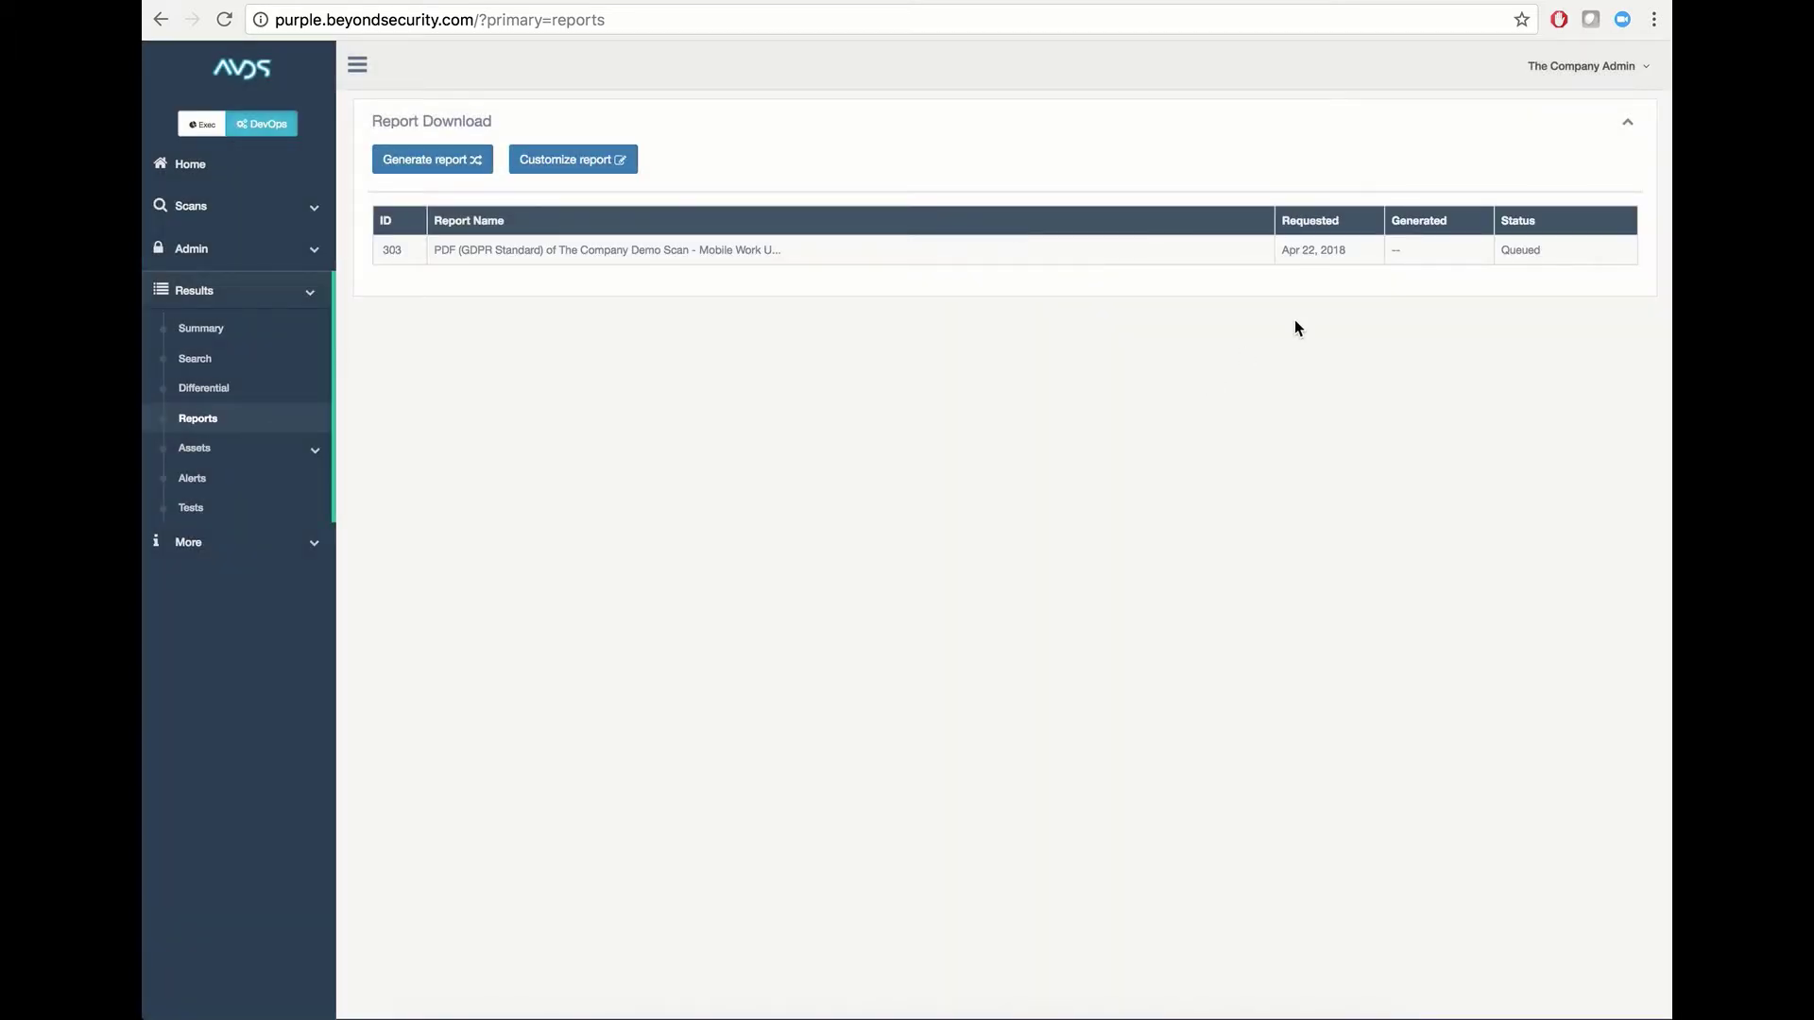
pyautogui.click(717, 272)
pyautogui.click(692, 310)
# Step: Go to the Vulnerability Search page and look over its organization, name, host and category filters
pyautogui.click(195, 360)
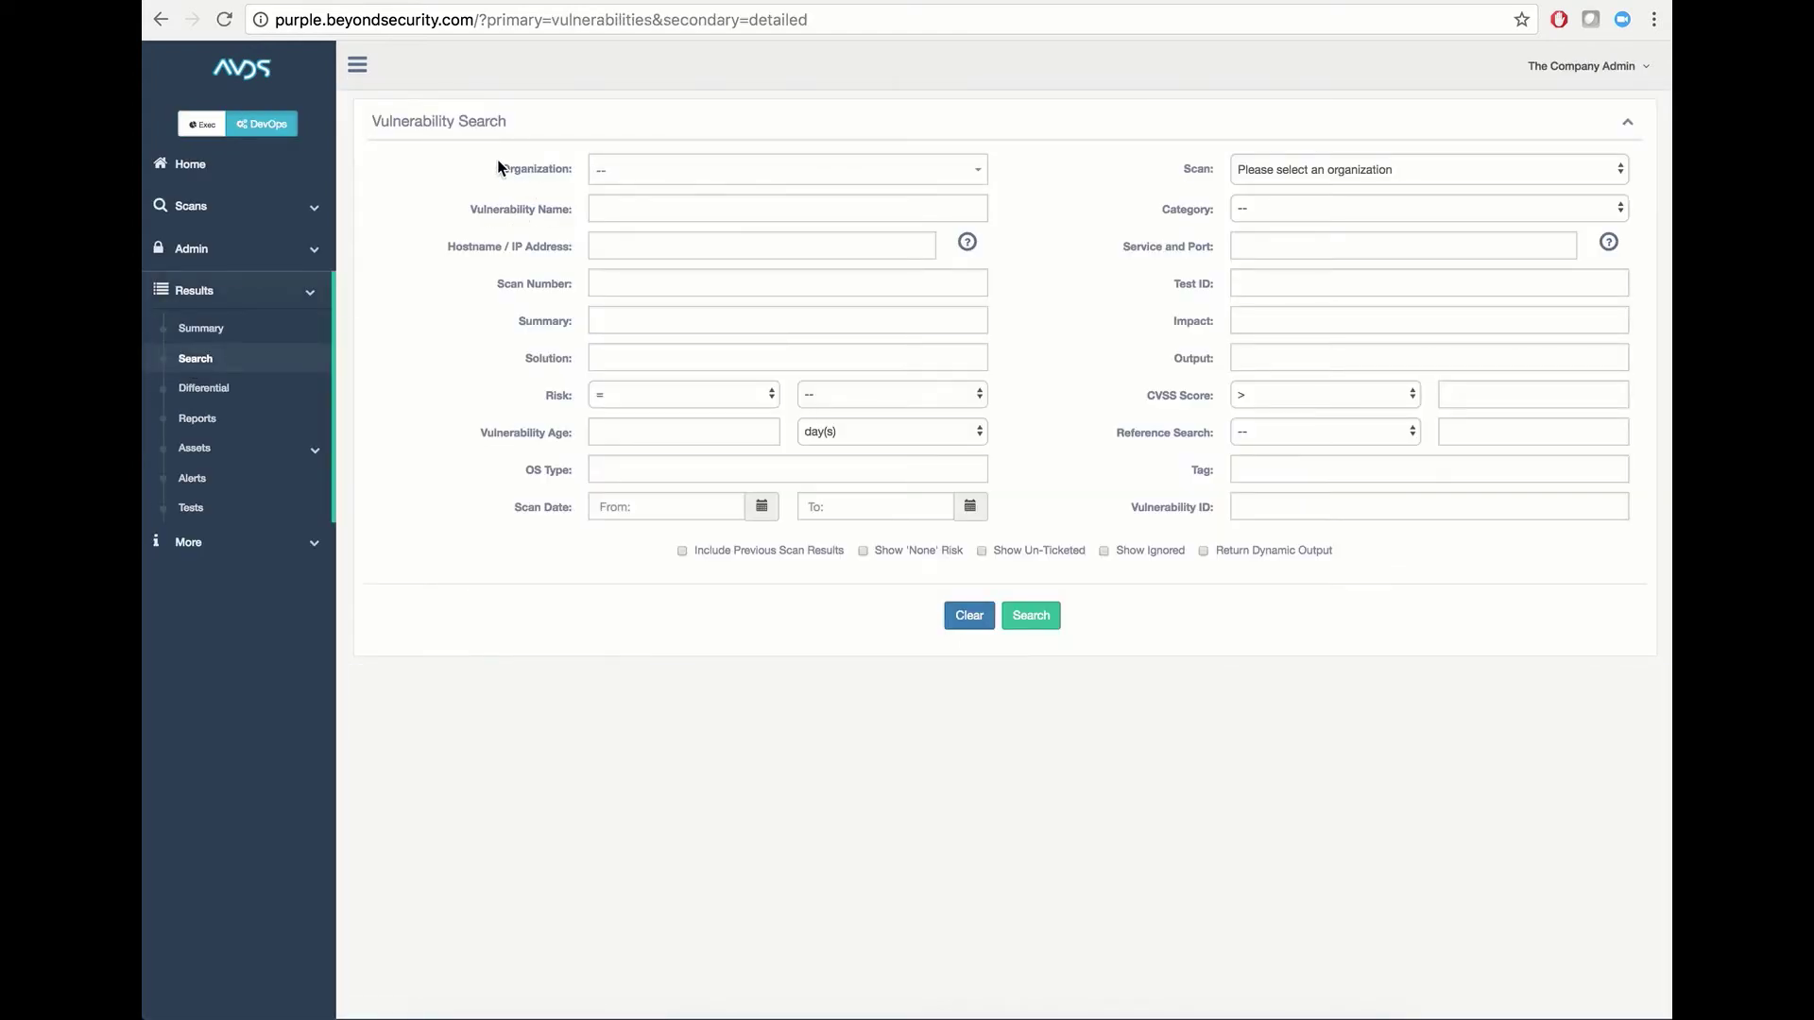
pyautogui.moveTo(498, 162); pyautogui.dragTo(578, 199)
pyautogui.click(601, 179)
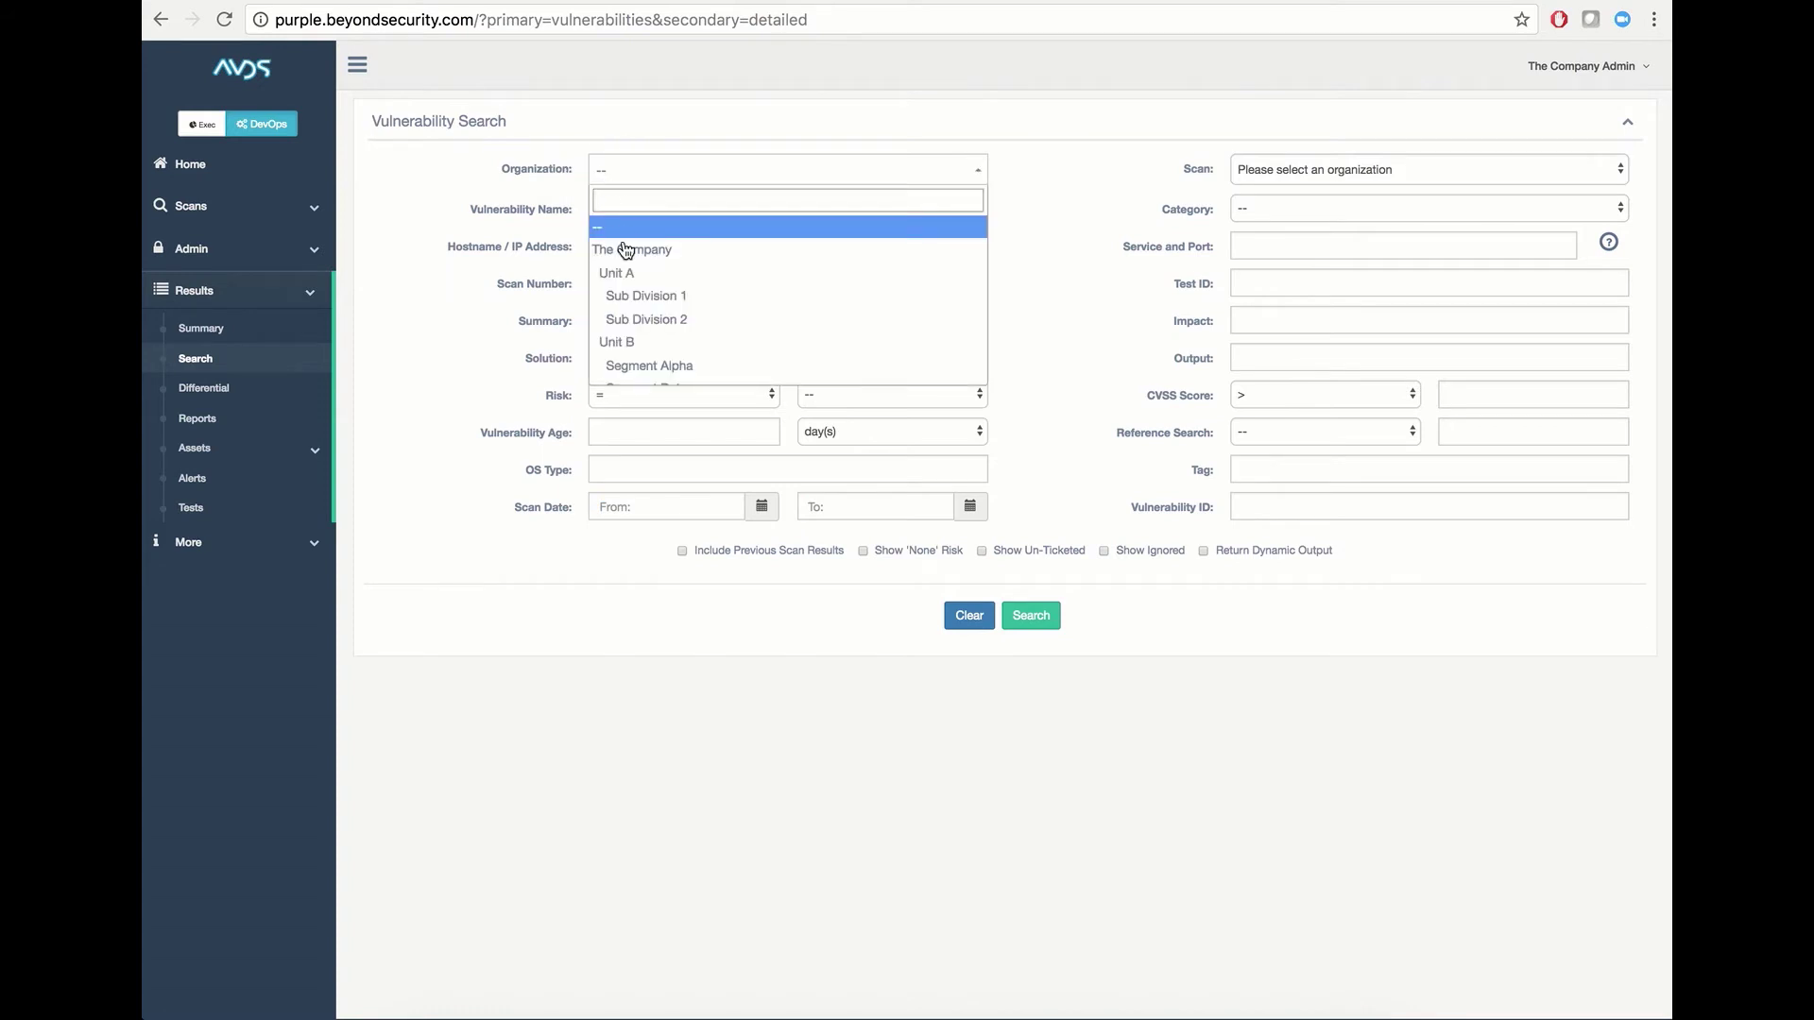
pyautogui.click(622, 216)
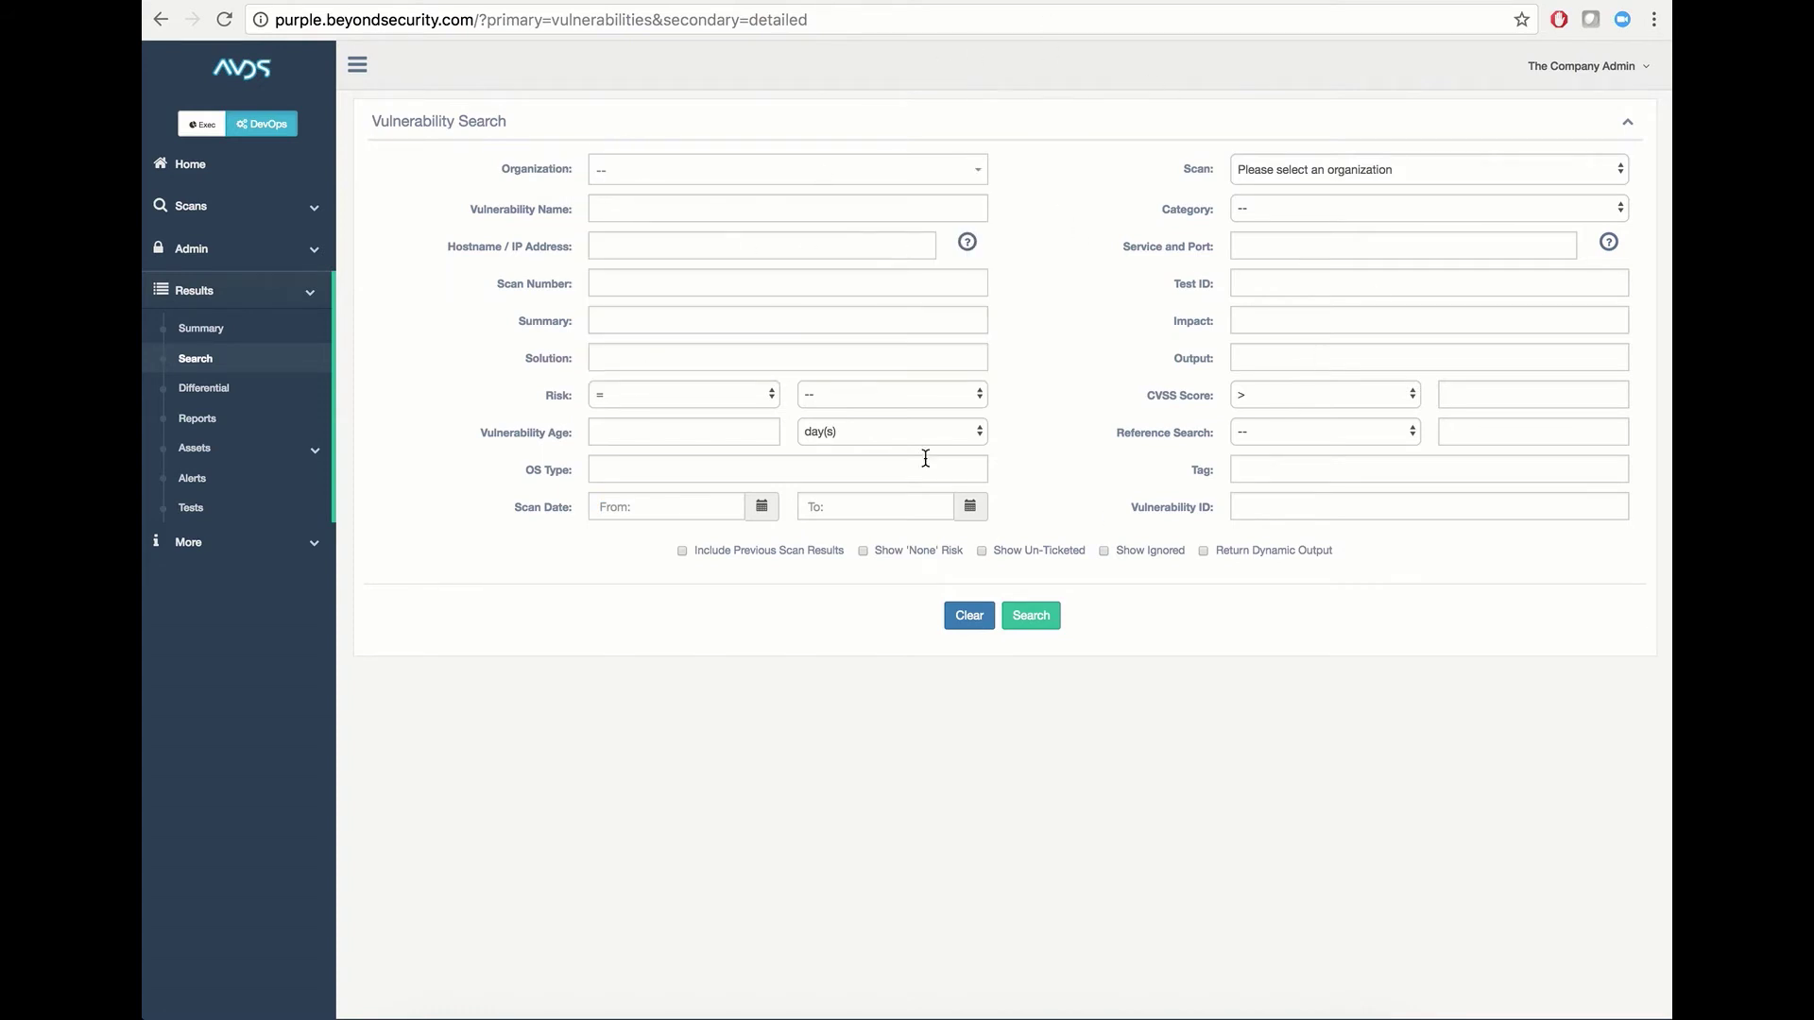
pyautogui.click(625, 207)
pyautogui.click(610, 250)
pyautogui.doubleClick(551, 320)
pyautogui.click(555, 396)
pyautogui.click(1260, 209)
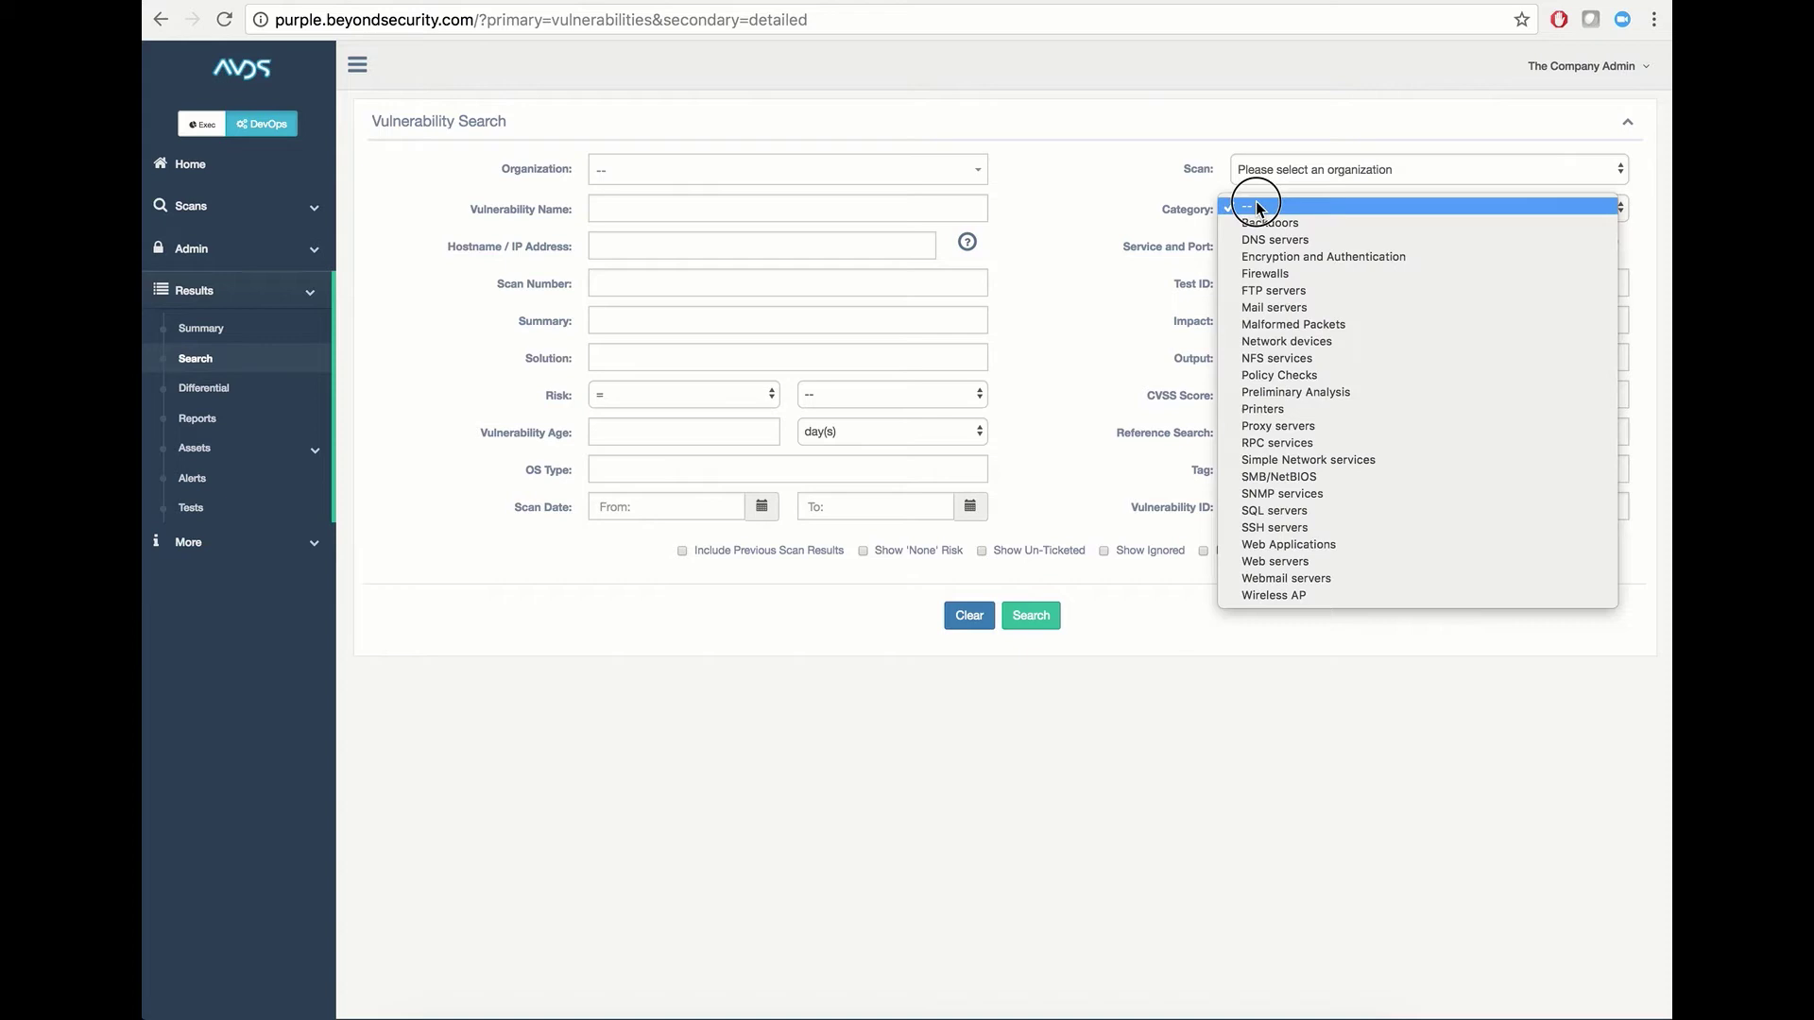
pyautogui.click(1181, 206)
# Step: Search vulnerabilities for Mobile Work Units' The Company Demo Scan
pyautogui.click(872, 182)
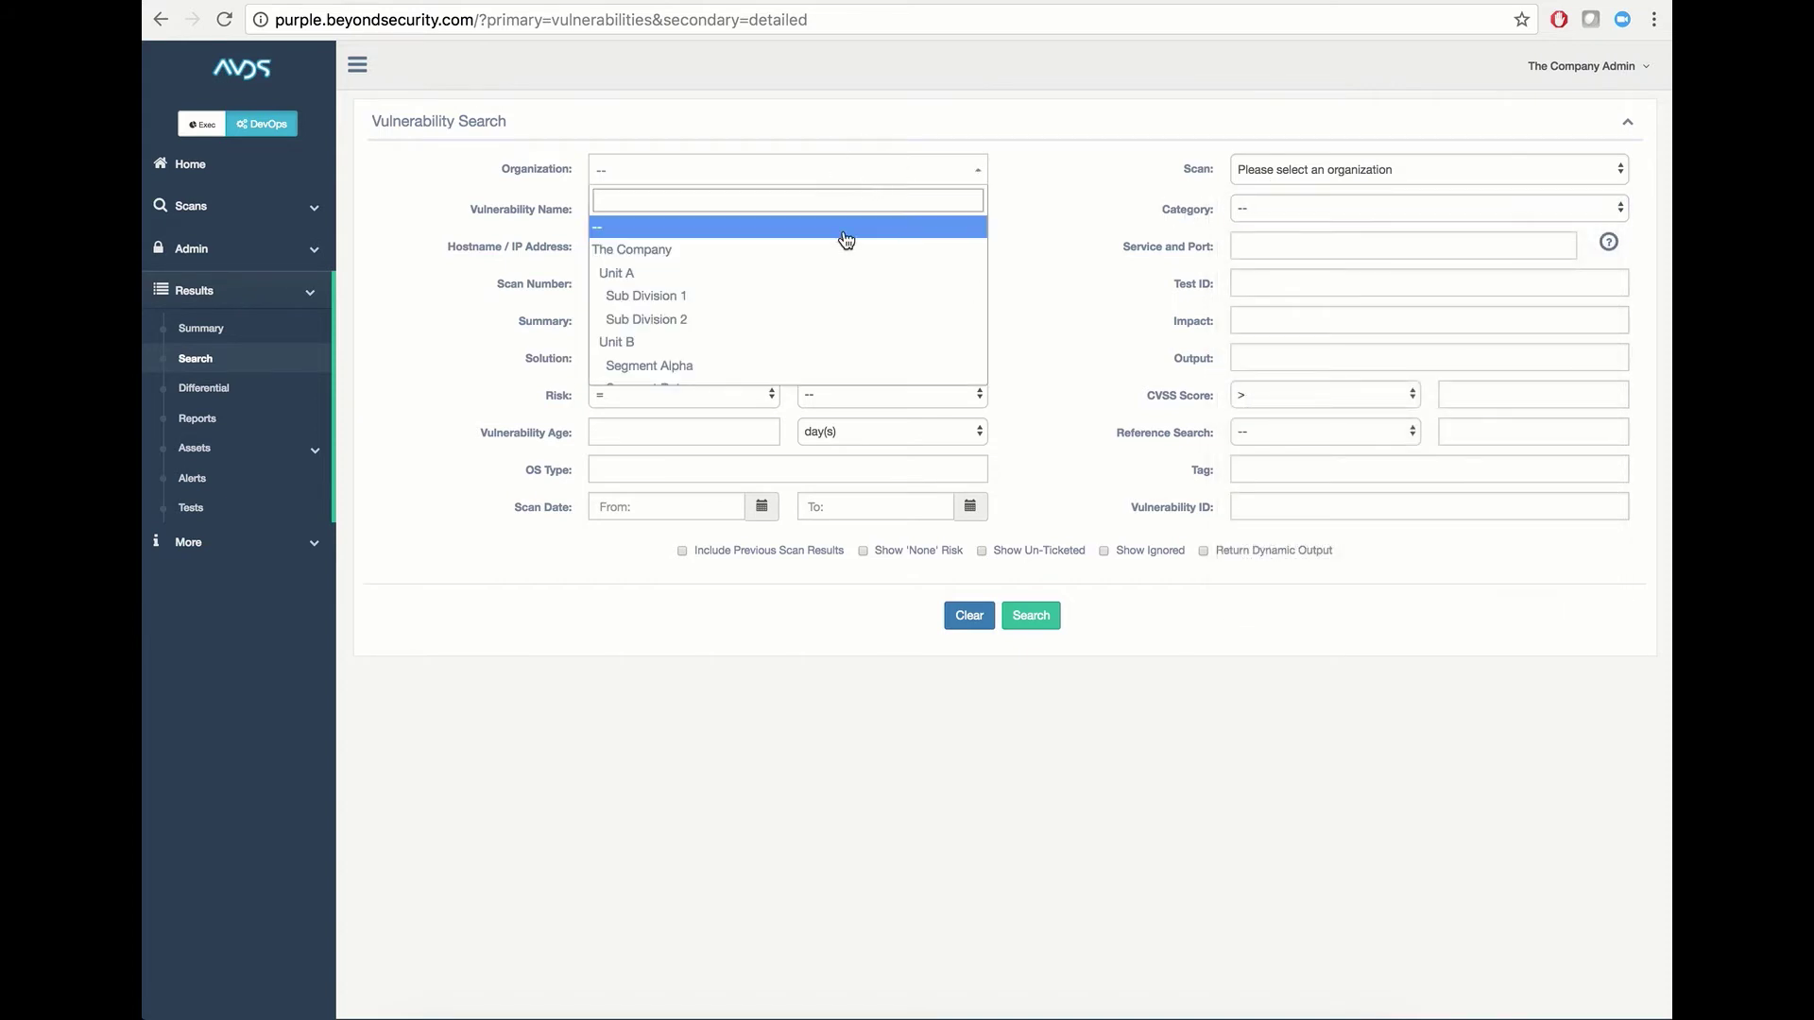
pyautogui.scroll(-4, 822, 295)
pyautogui.click(851, 310)
pyautogui.click(1276, 170)
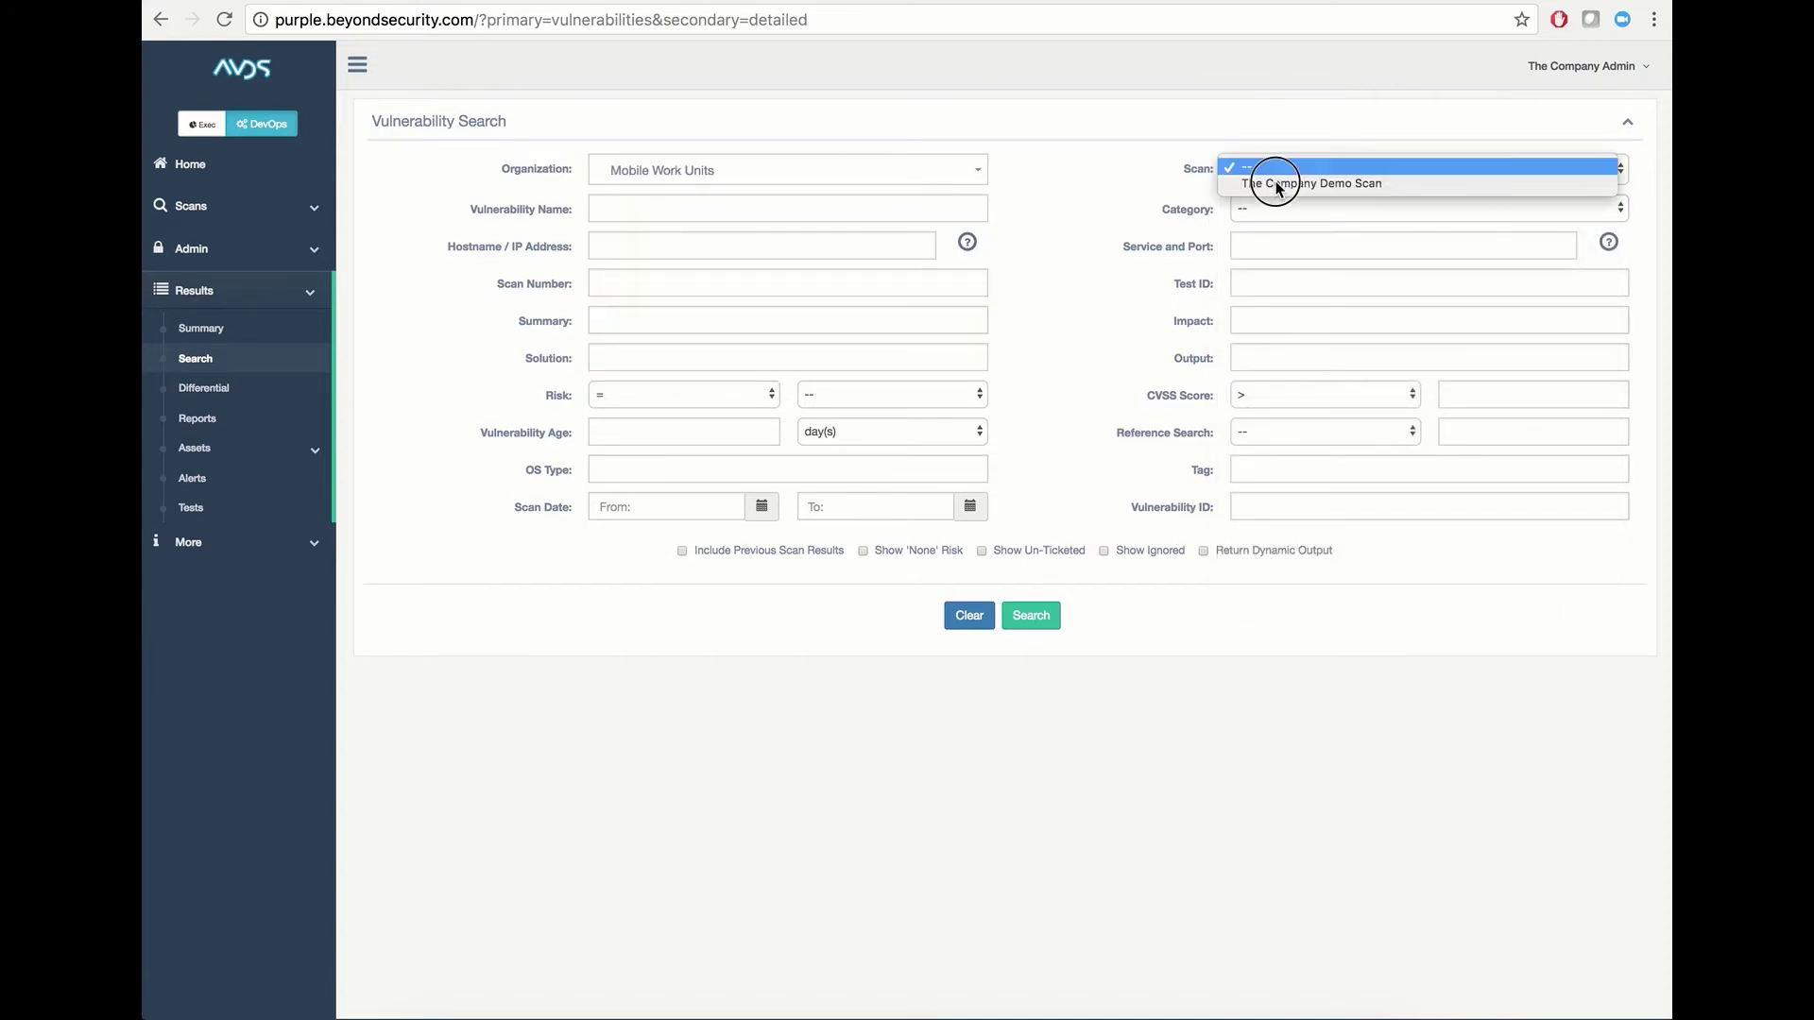
pyautogui.click(1279, 183)
pyautogui.click(1031, 616)
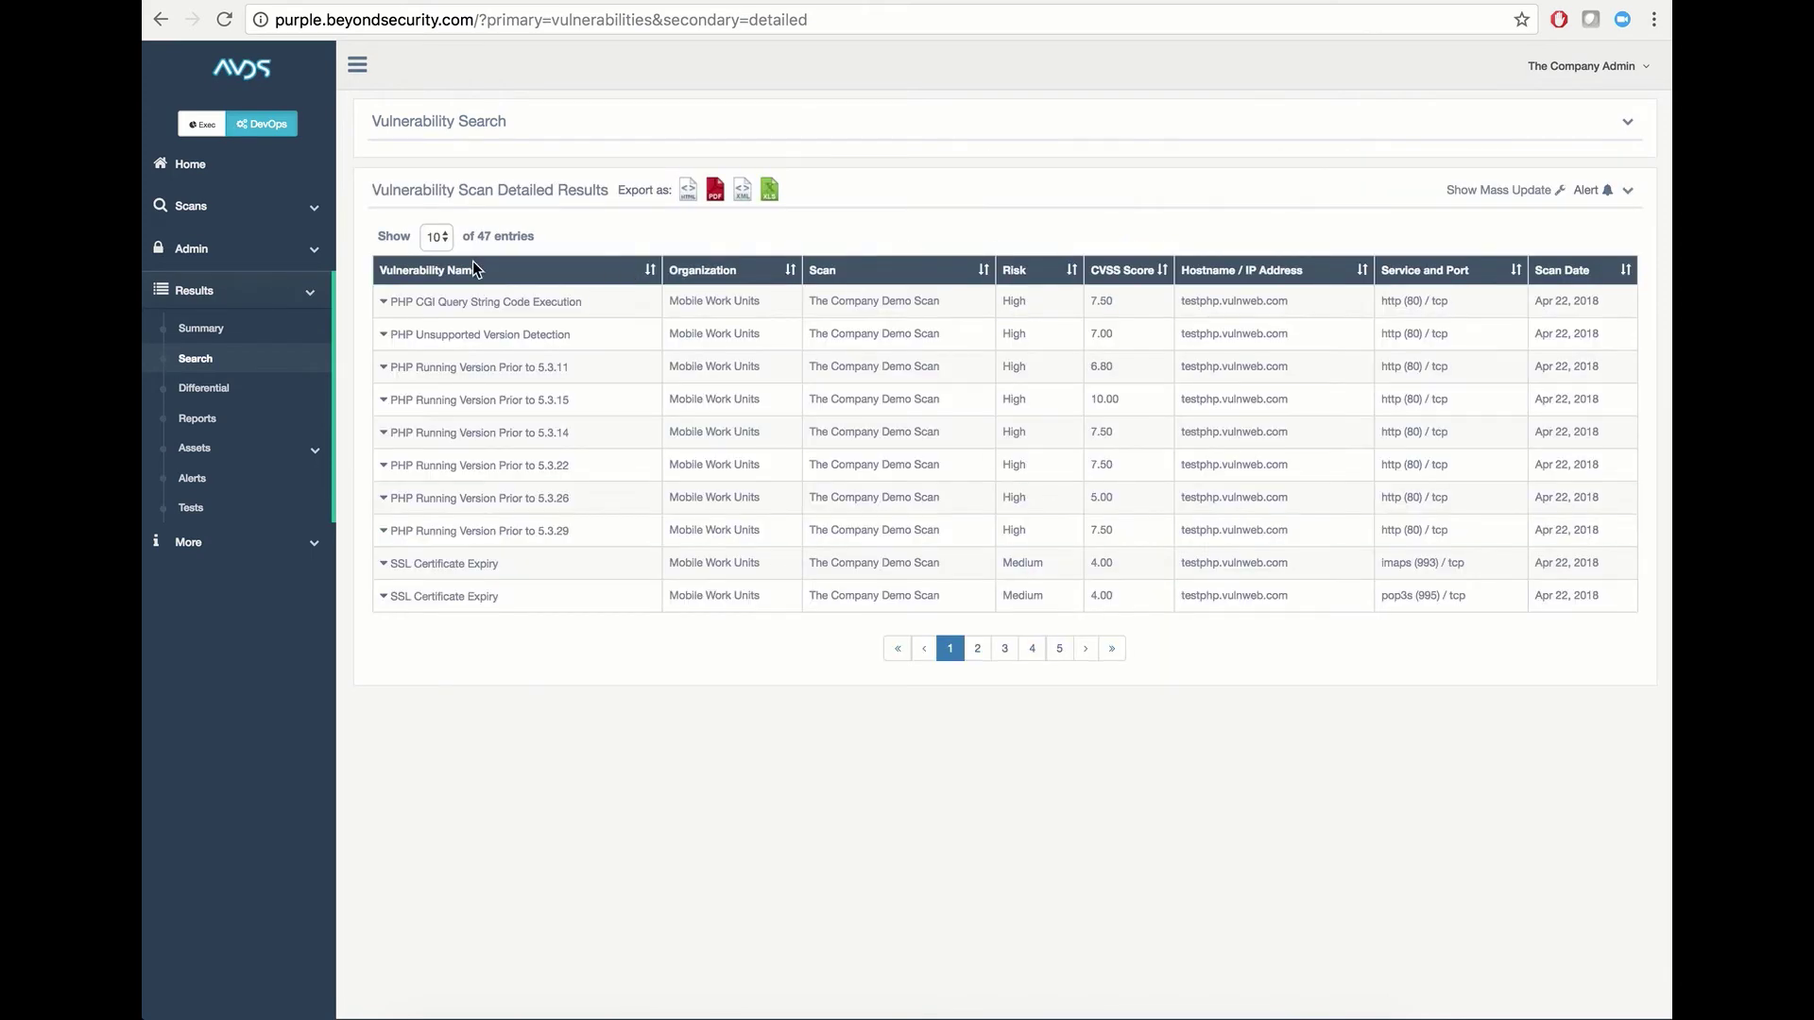
# Step: Show all 47 entries on one page and expand the search filters again
pyautogui.click(438, 237)
pyautogui.click(444, 298)
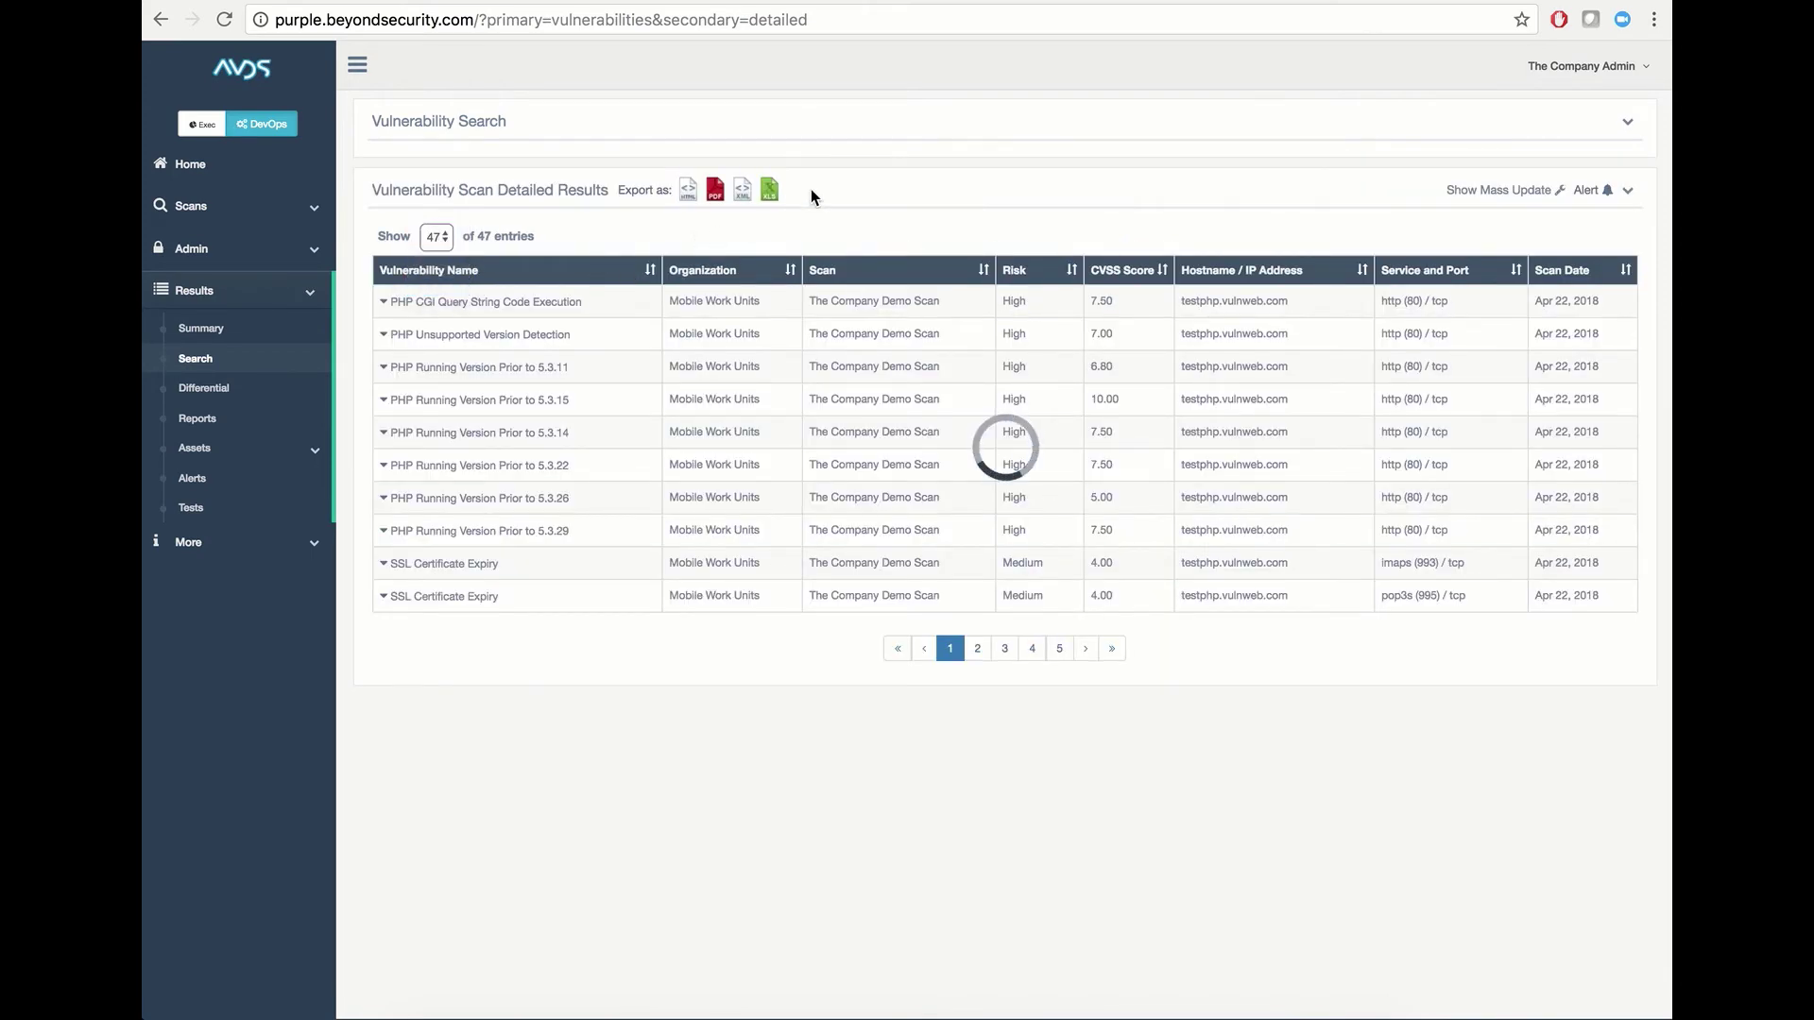
pyautogui.click(1001, 134)
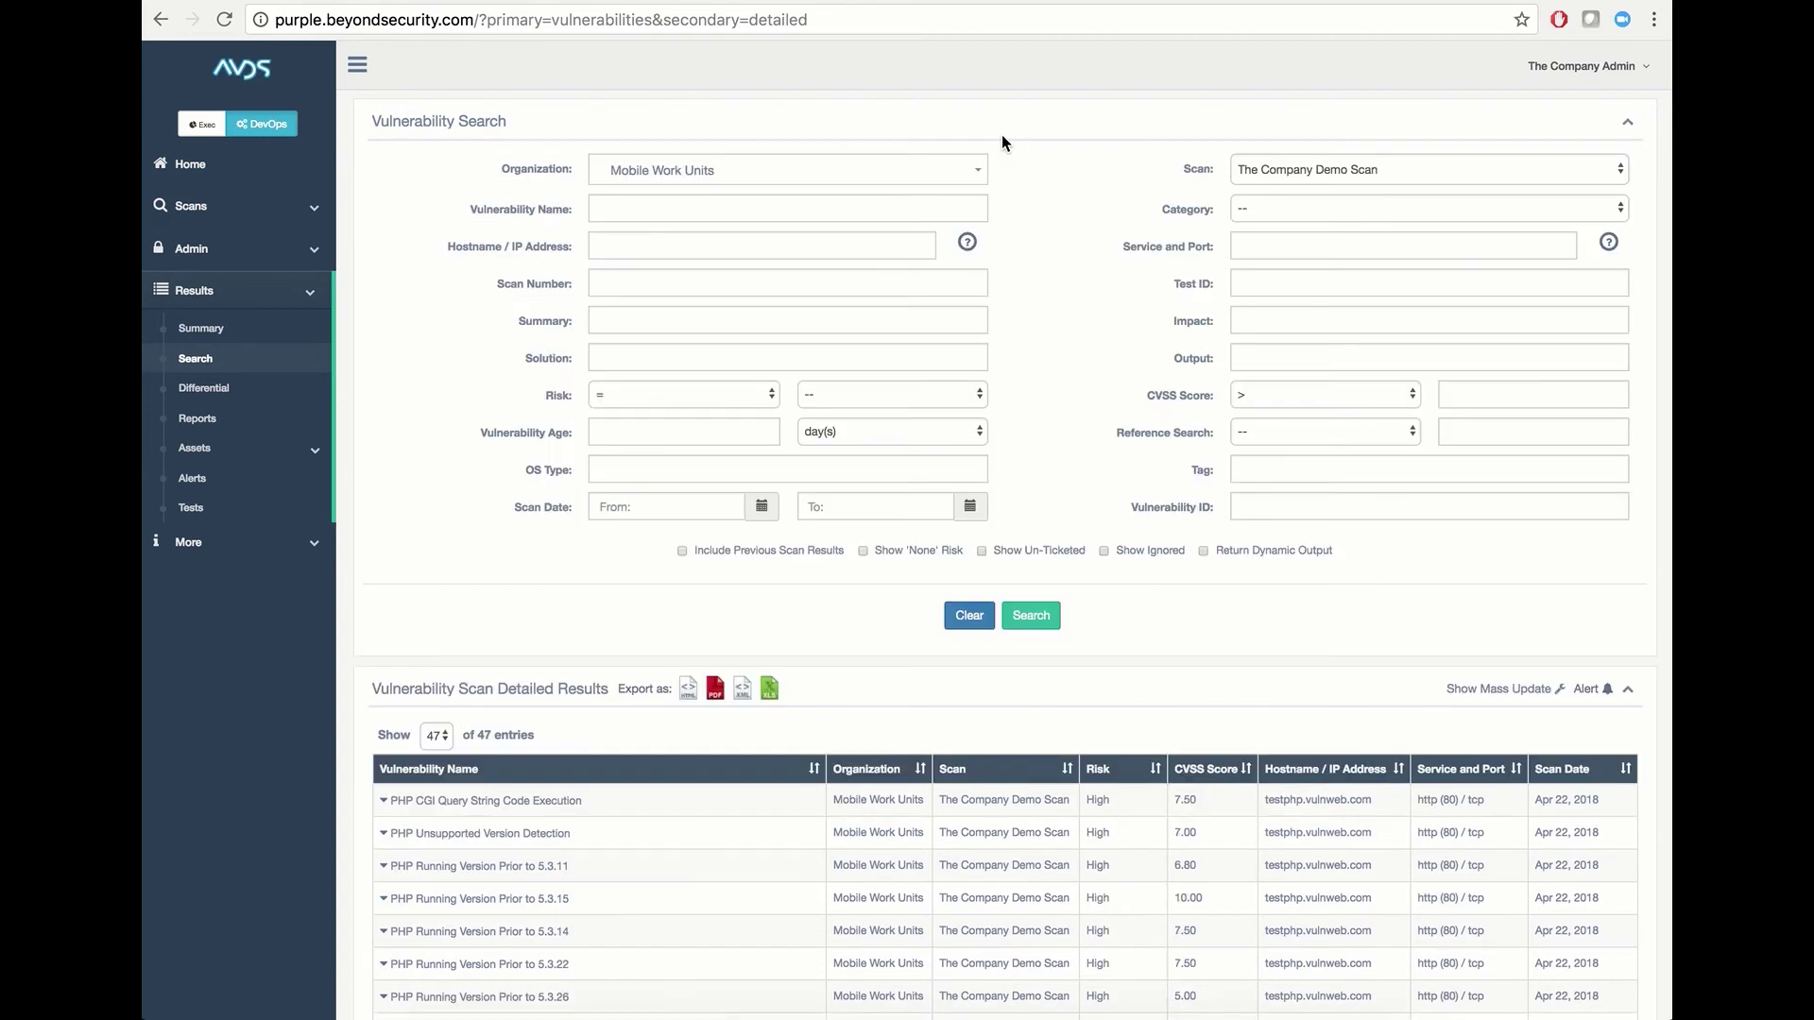
pyautogui.scroll(-8, 1181, 345)
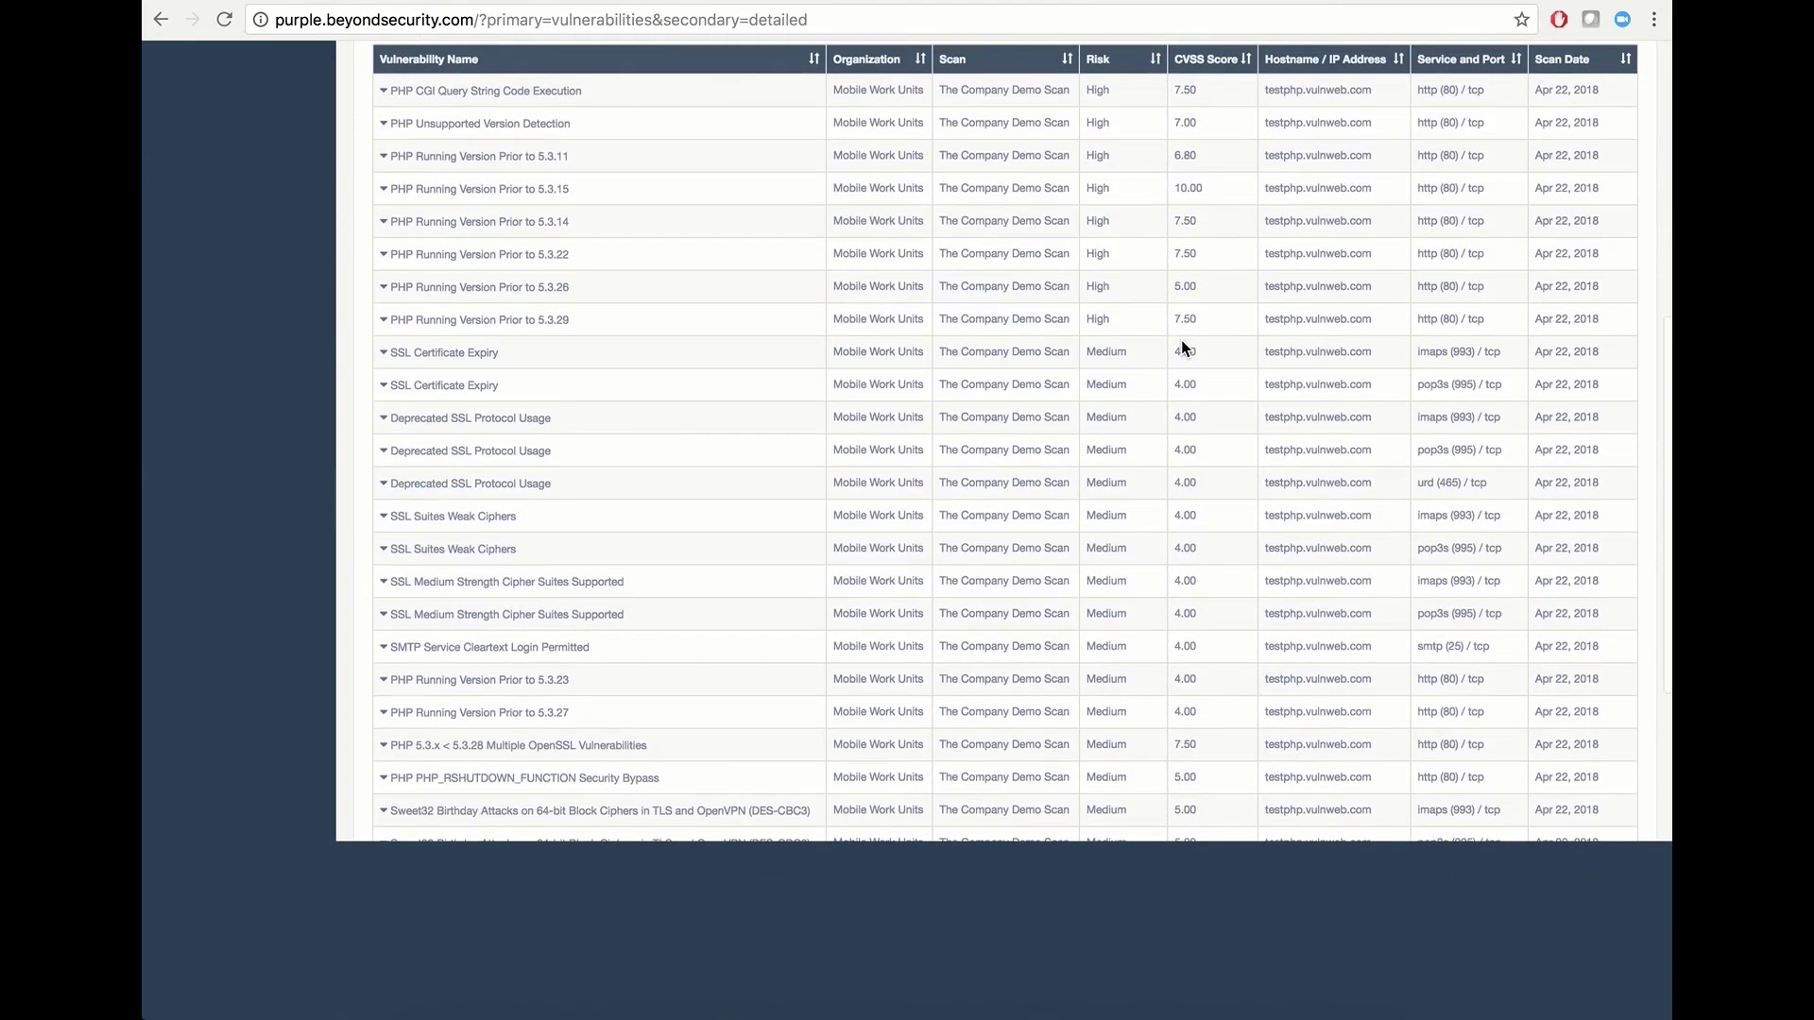
pyautogui.scroll(10, 1181, 338)
# Step: Filter Risk to = High and search, yielding 8 high-risk entries, then re-expand the filters
pyautogui.click(774, 396)
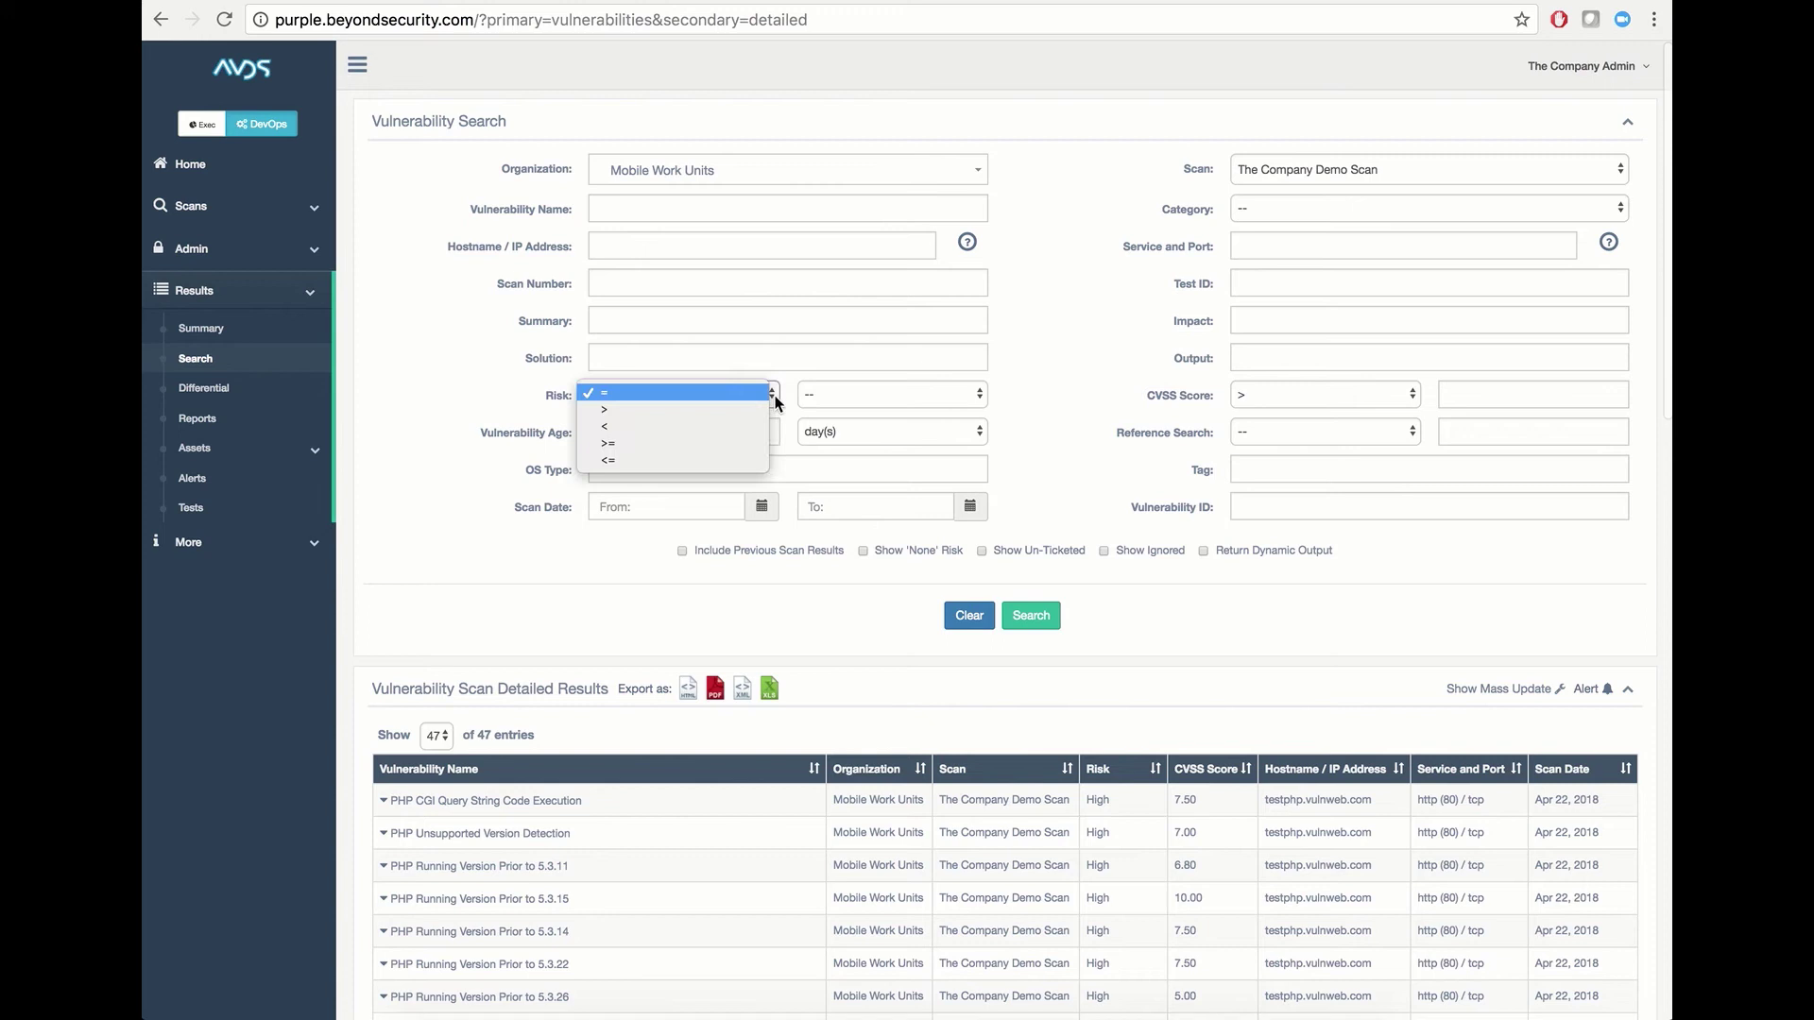
pyautogui.click(759, 393)
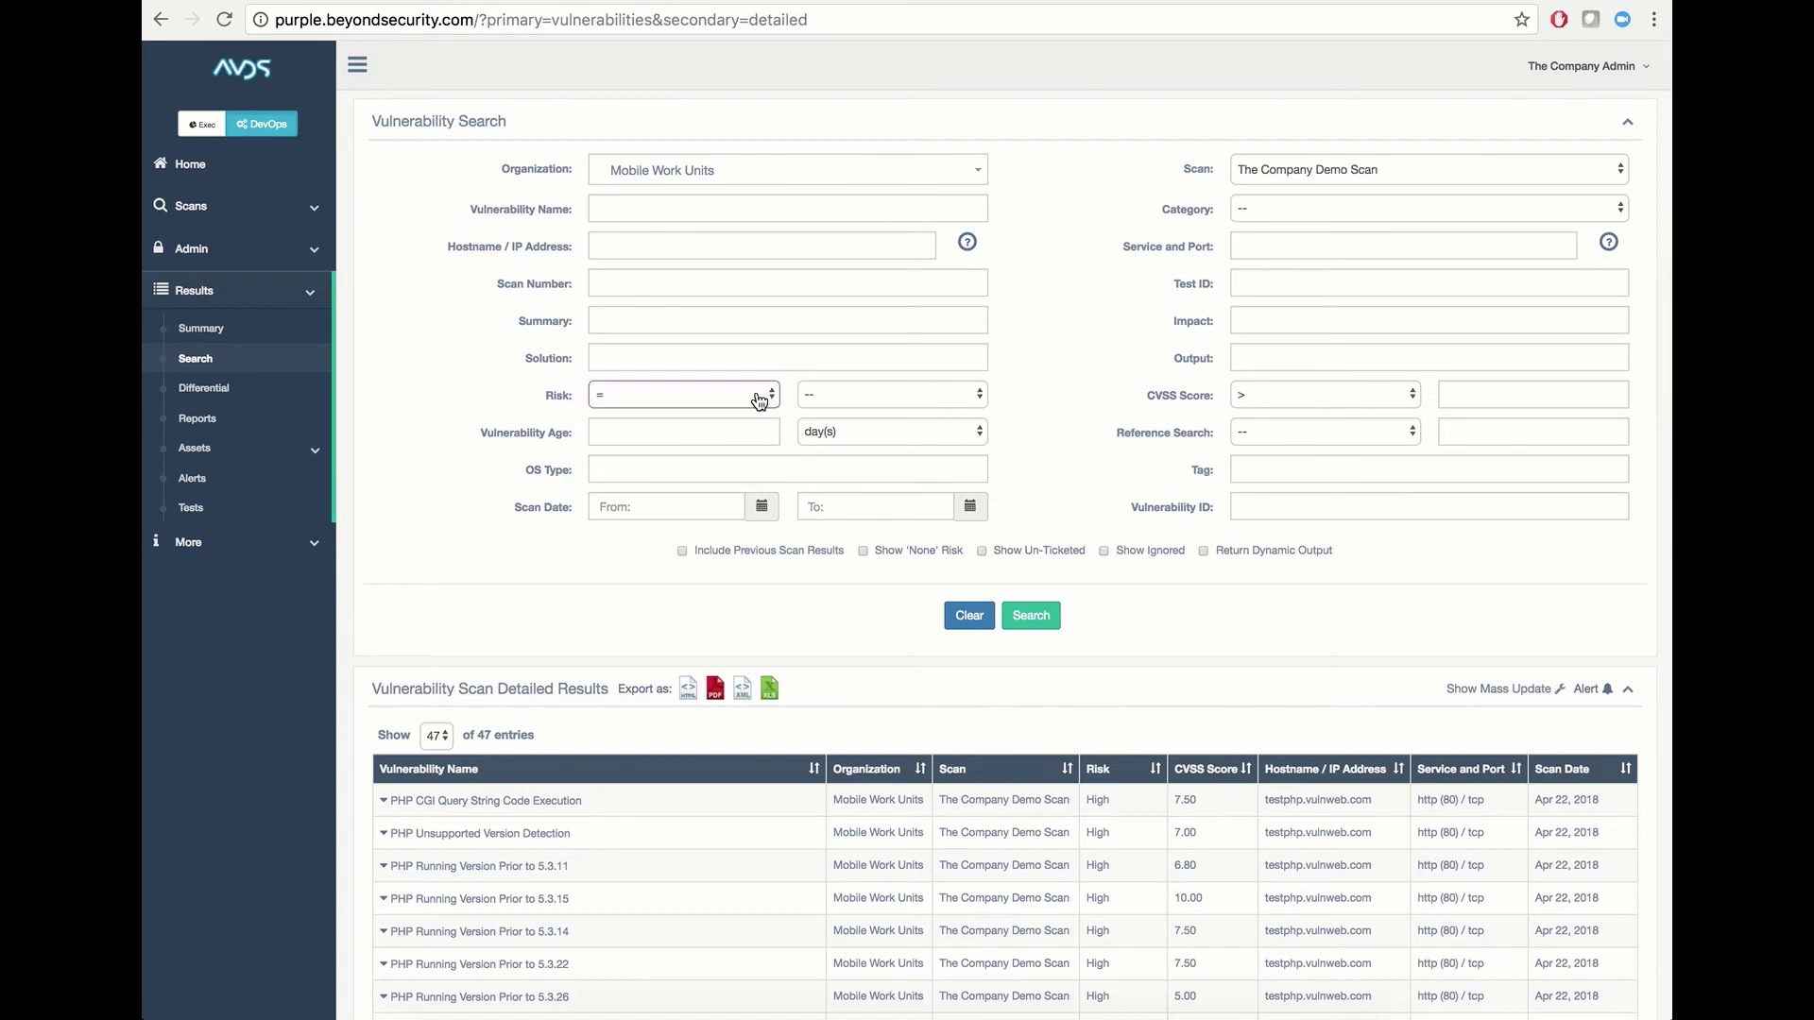
pyautogui.click(824, 393)
pyautogui.click(824, 410)
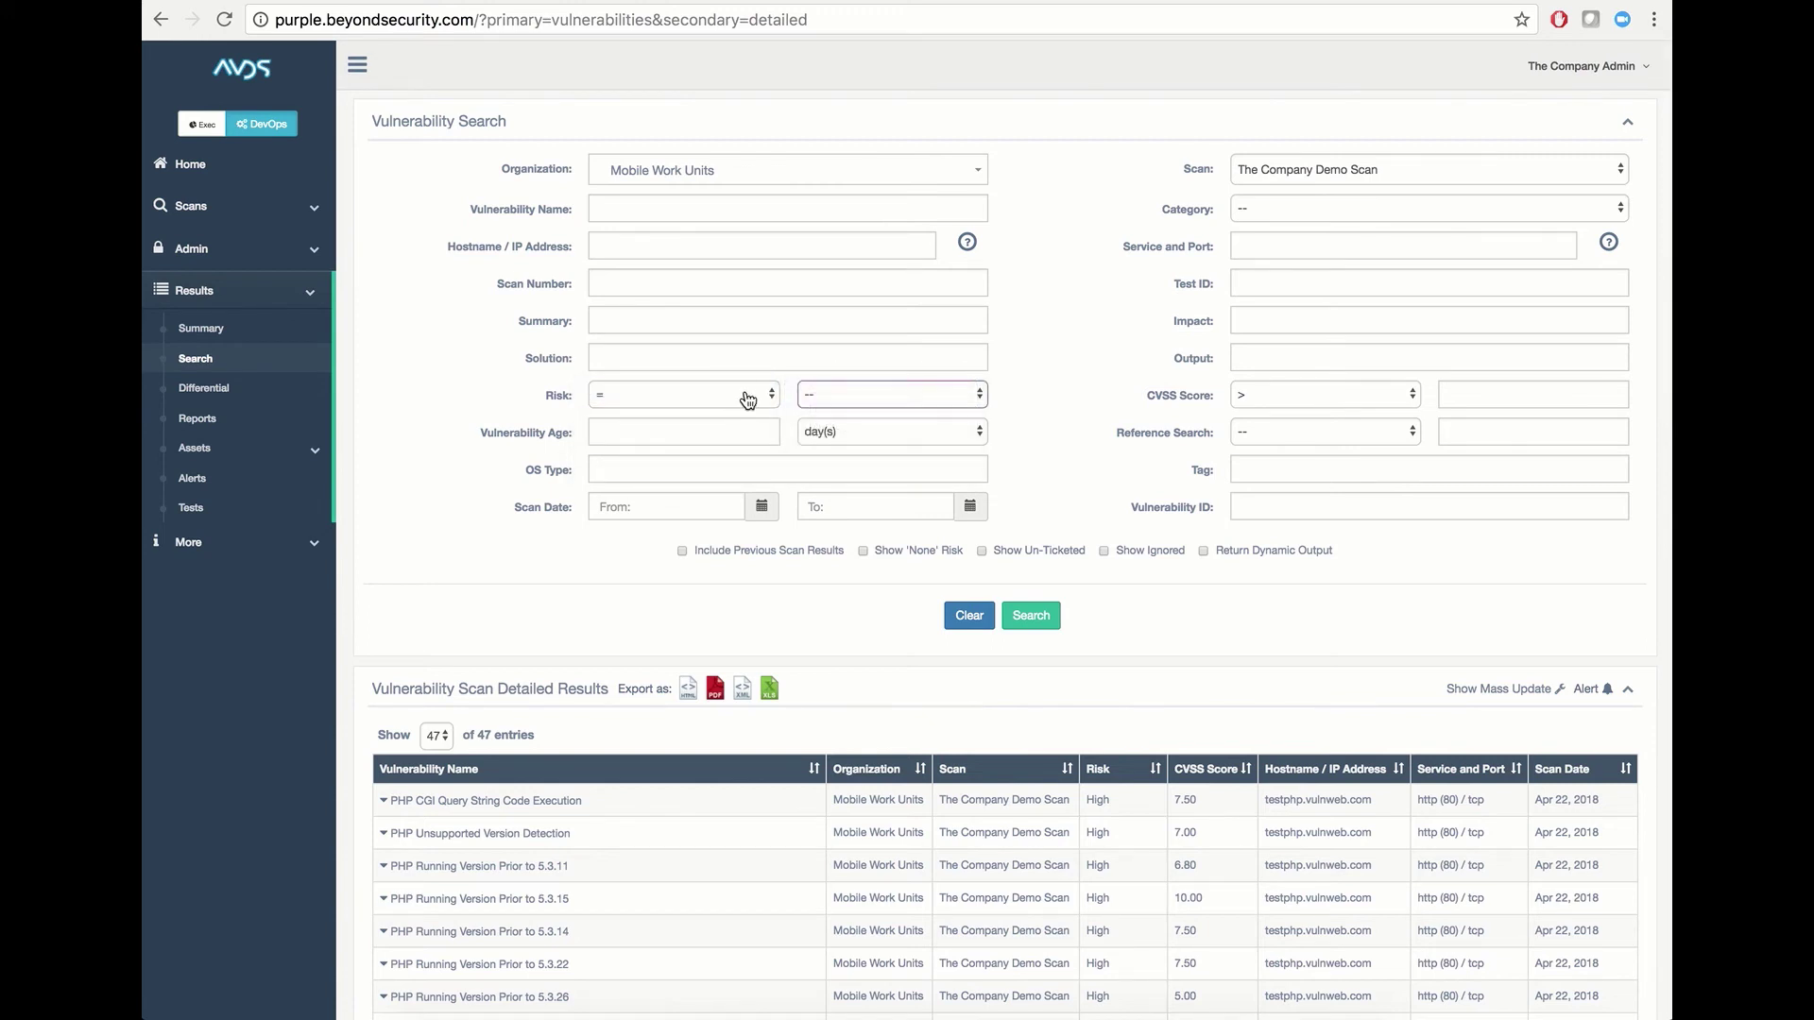
pyautogui.click(604, 395)
pyautogui.click(888, 393)
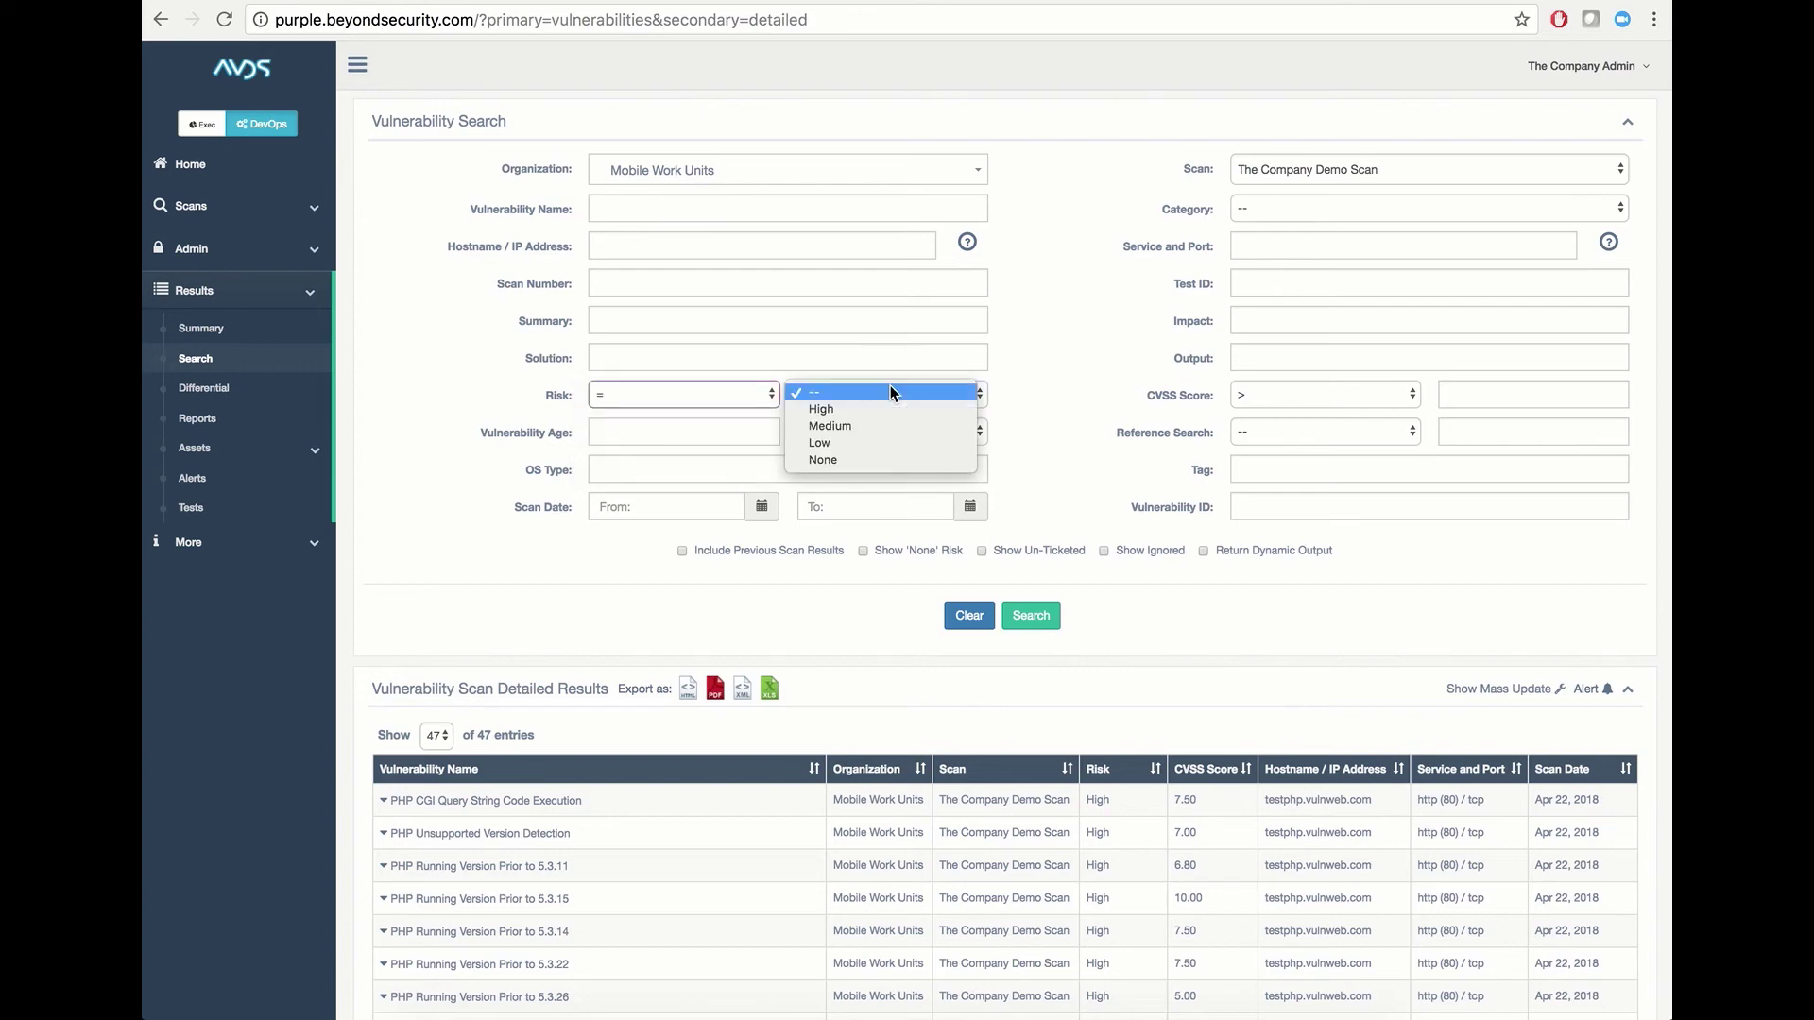
pyautogui.click(884, 409)
pyautogui.click(1030, 615)
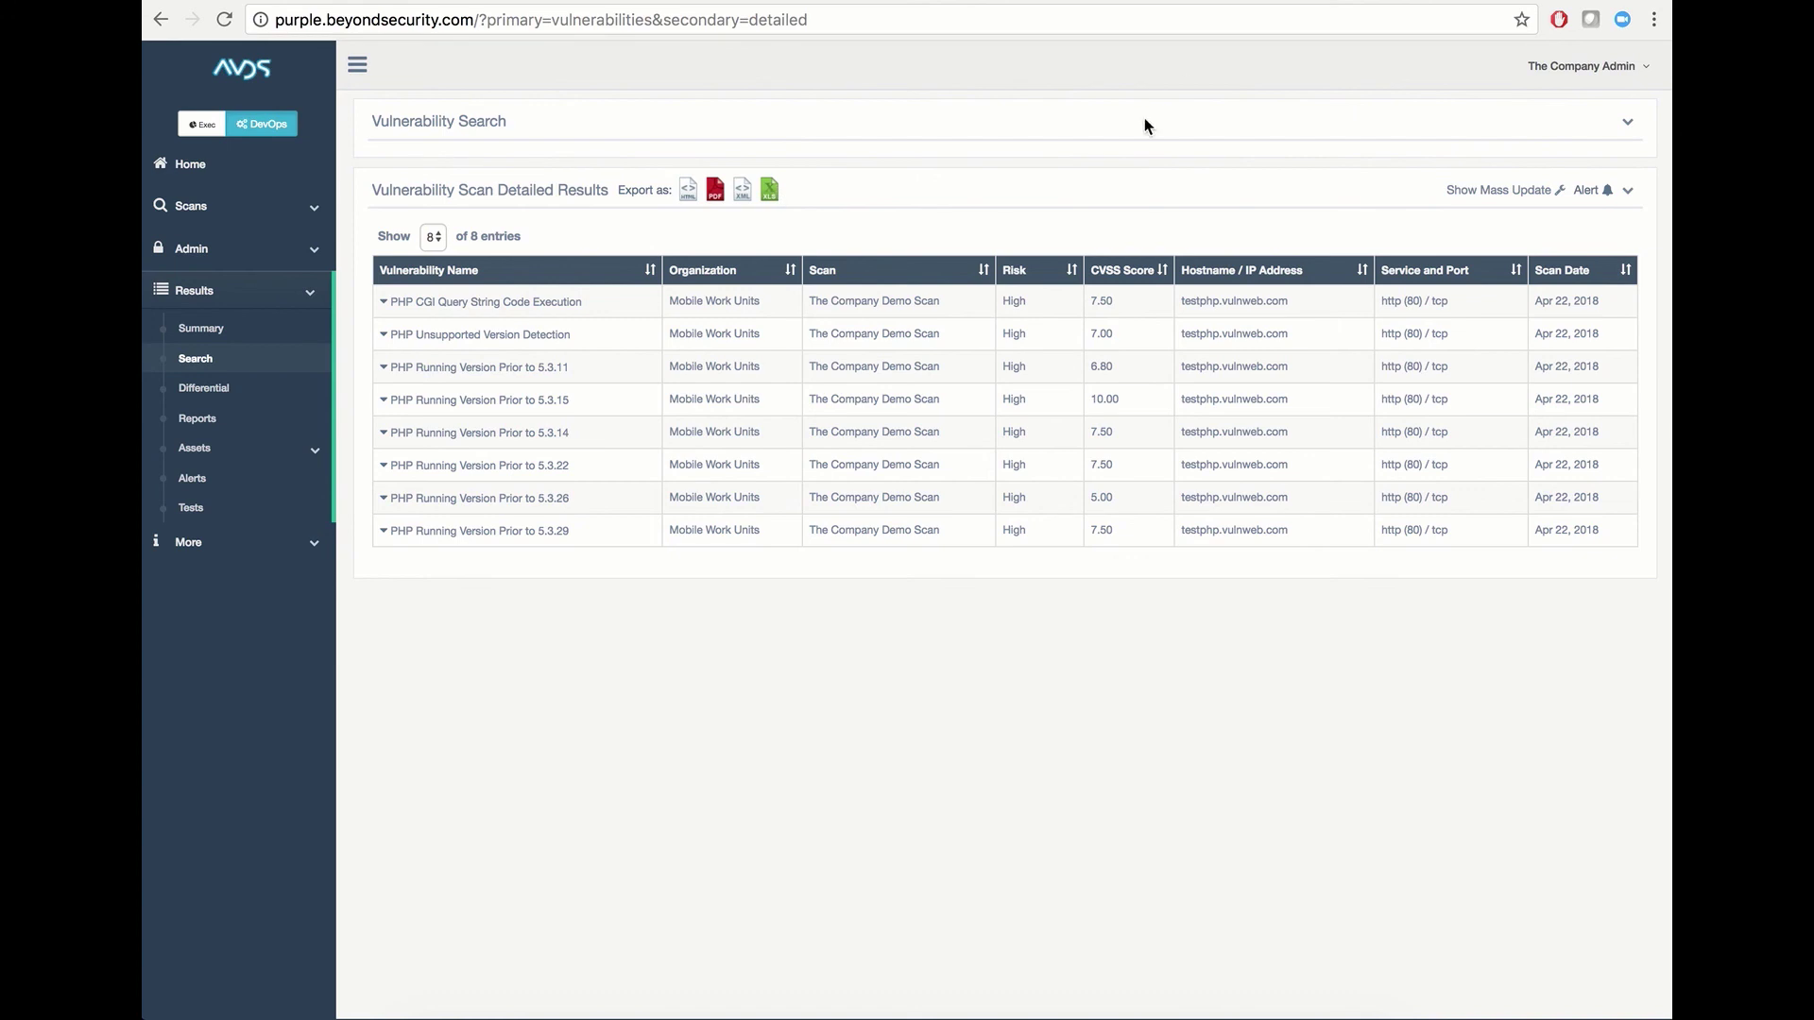
pyautogui.click(788, 125)
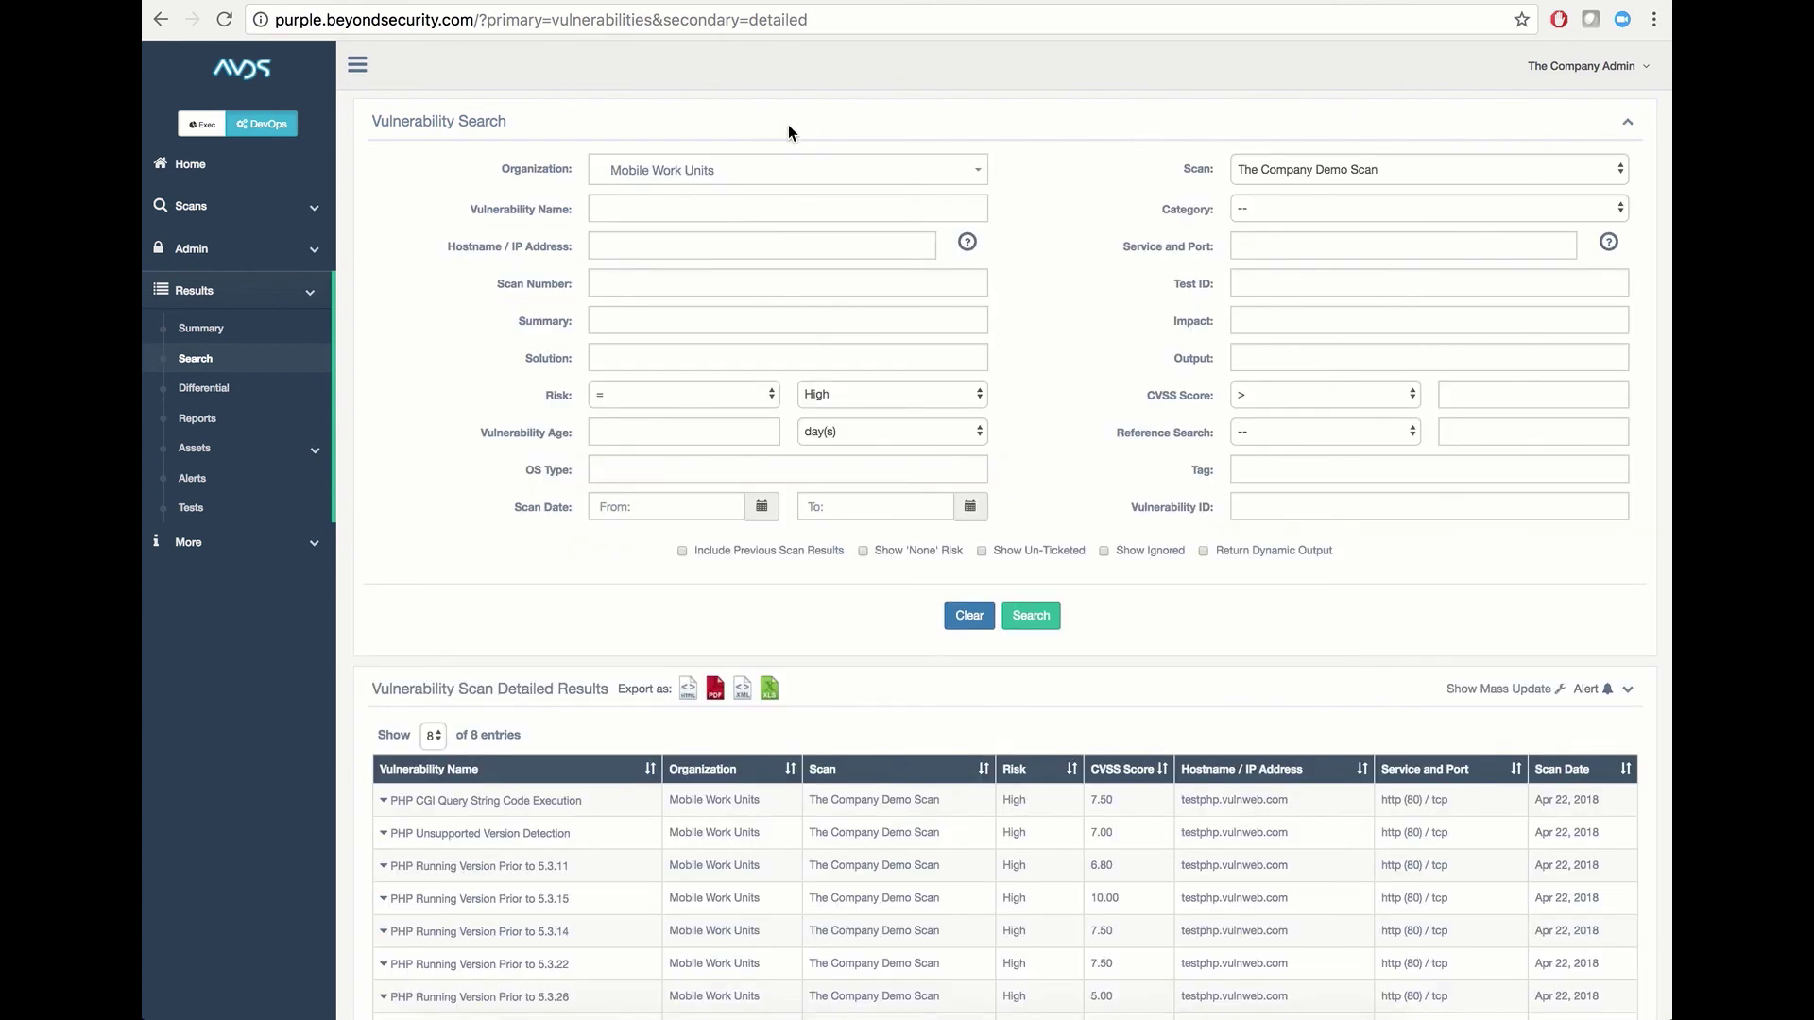